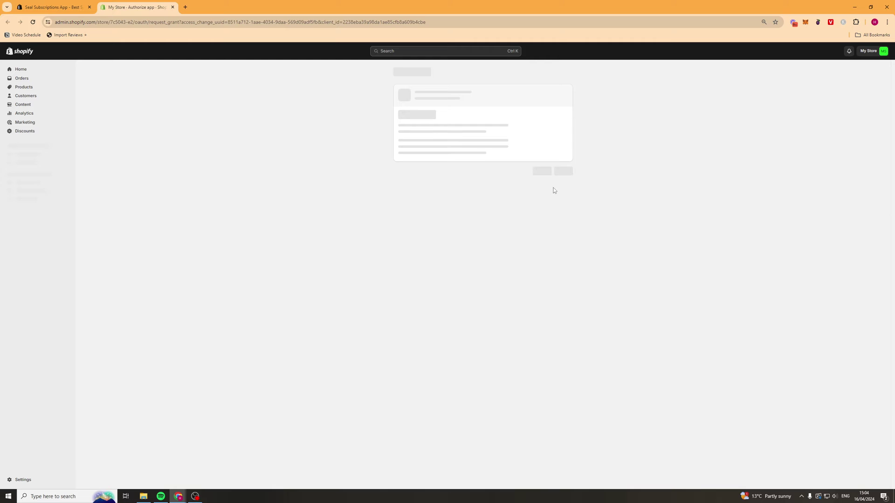
Install the Seal Subscriptions app, granting its requested permissions.
left_click(564, 189)
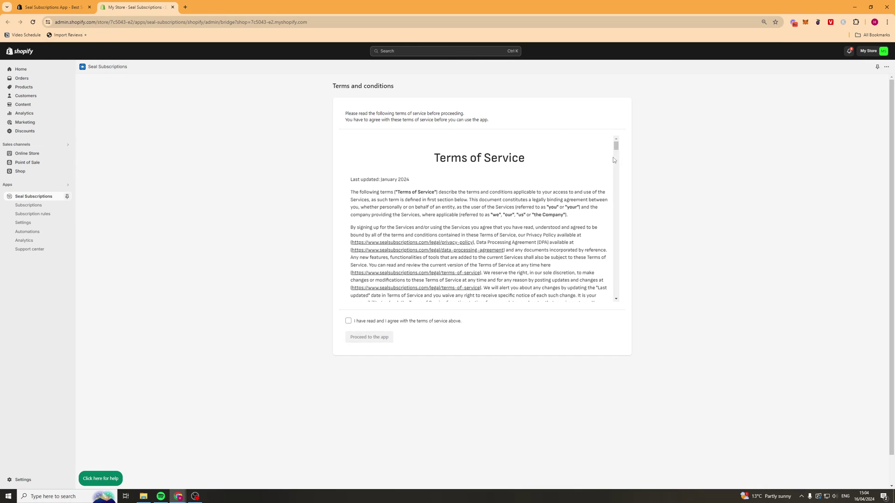
Read through and accept the Terms of Service, then proceed into the app.
left_click_drag(616, 146, 616, 293)
left_click(363, 325)
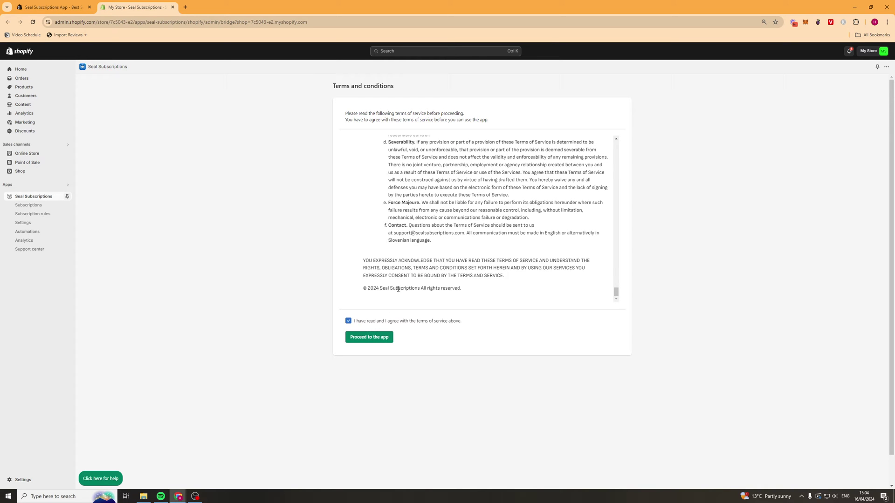
left_click(370, 337)
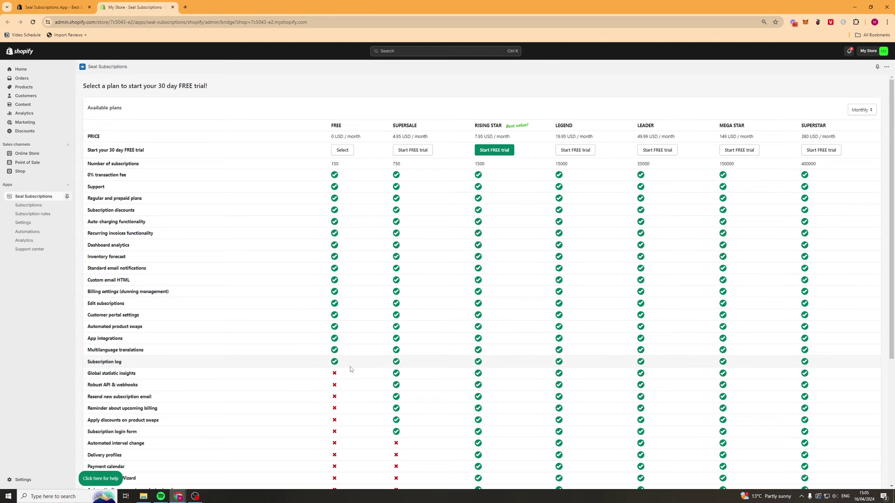
Scroll through the plan comparison table, from FREE to SUPERSTAR.
scroll(574, 309, "down", 3)
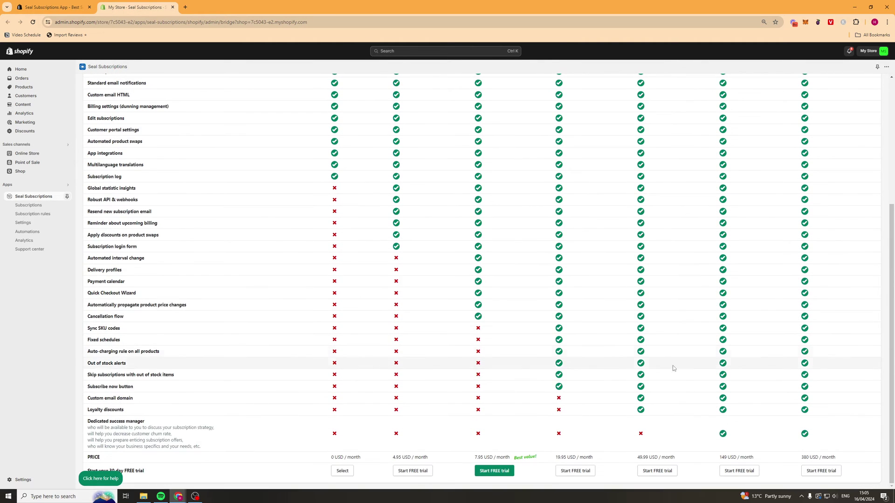
scroll(672, 422, "down", 1)
scroll(760, 426, "up", 5)
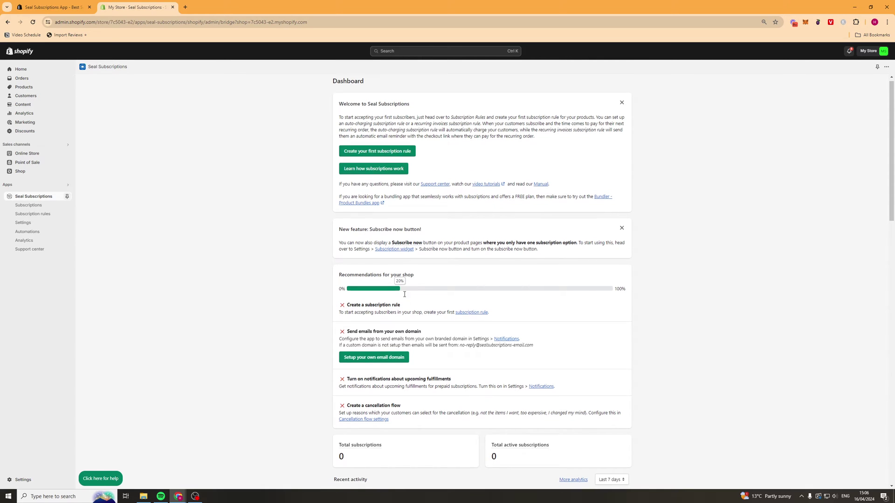
Start the first subscription rule from the dashboard and bring up the rule-type chooser.
scroll(640, 231, "down", 2)
scroll(642, 231, "up", 3)
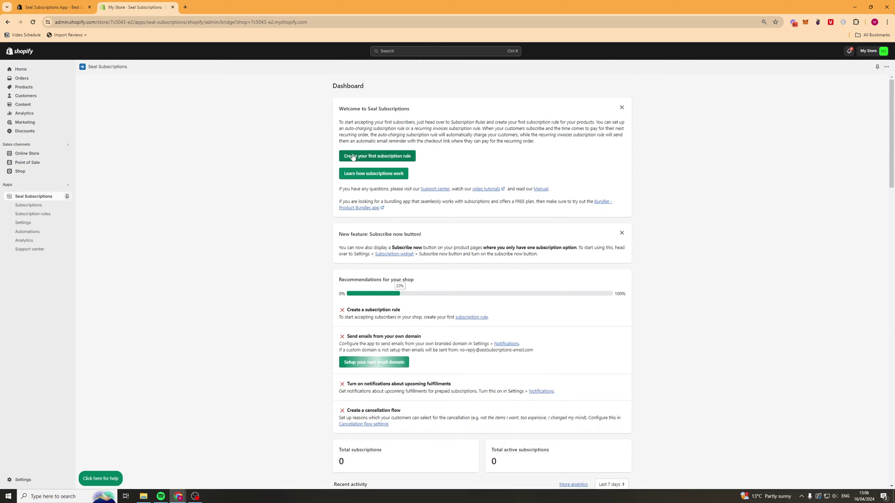
left_click(380, 158)
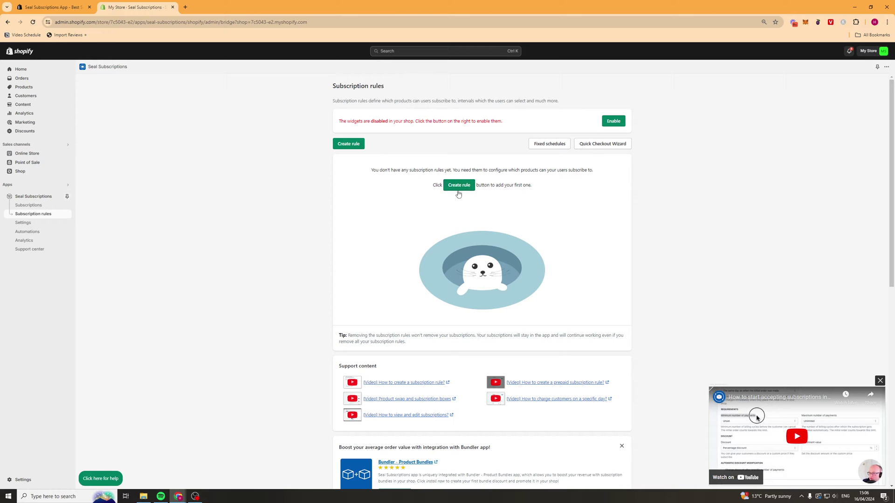
left_click(457, 188)
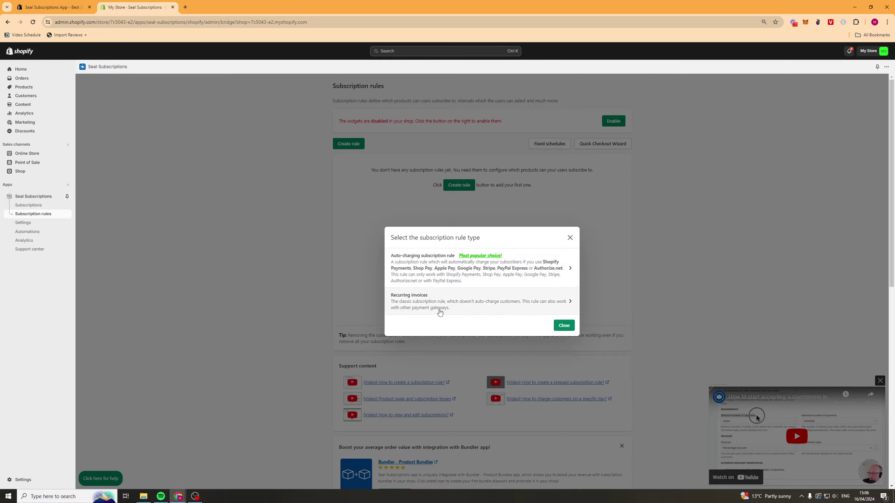
Pick a rule type, review the 'Subscribe & save' name and 'Deliver every' label, and apply to all products.
left_click(494, 262)
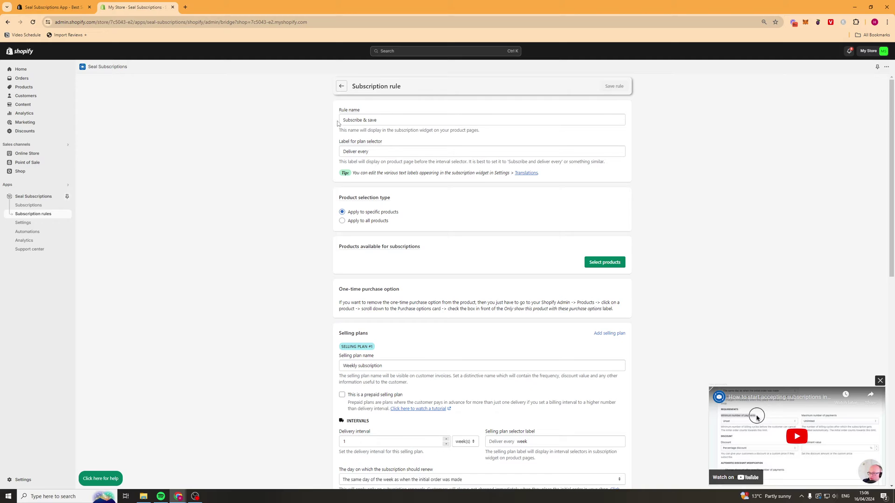
left_click_drag(379, 120, 343, 120)
left_click(372, 120)
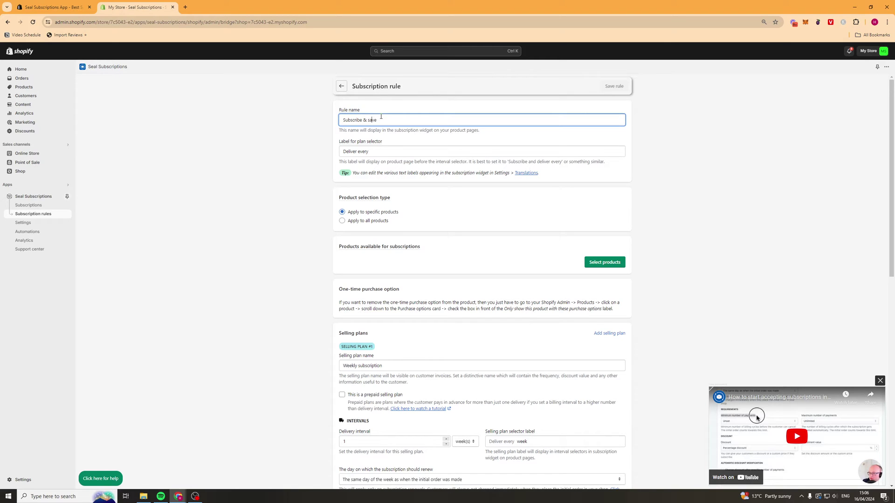
left_click(378, 152)
triple_click(383, 149)
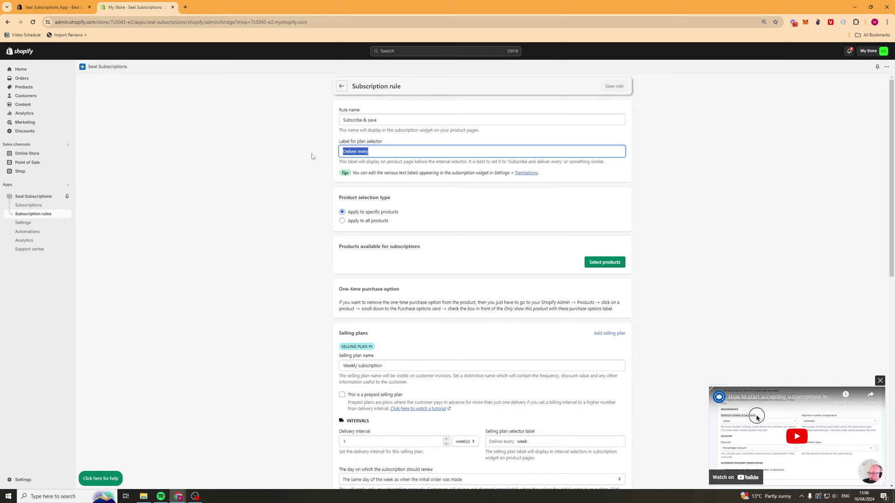
left_click(385, 151)
triple_click(387, 154)
left_click(408, 152)
mouse_move(368, 160)
left_mouse_down()
mouse_move(432, 172)
mouse_move(465, 162)
mouse_move(383, 154)
left_mouse_up()
left_click(372, 151)
scroll(372, 209, "down", 2)
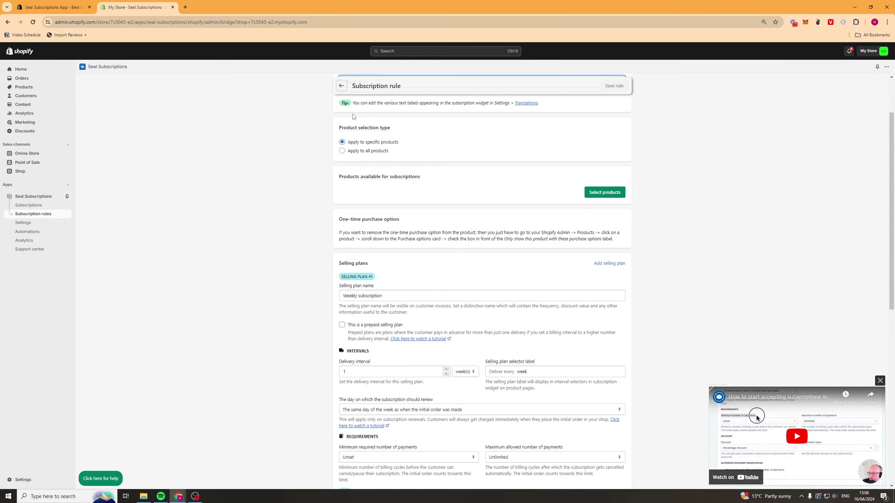
left_click(375, 152)
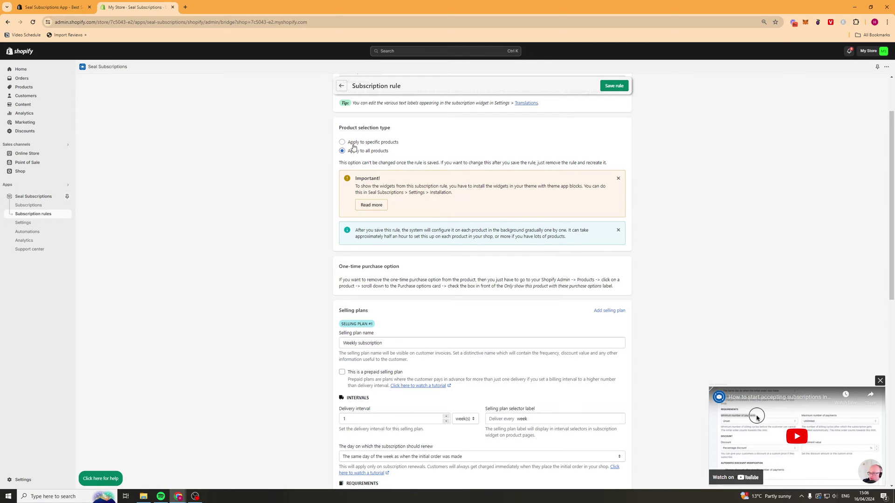
Restrict the rule to specific products and add the ABCD product.
left_click(352, 146)
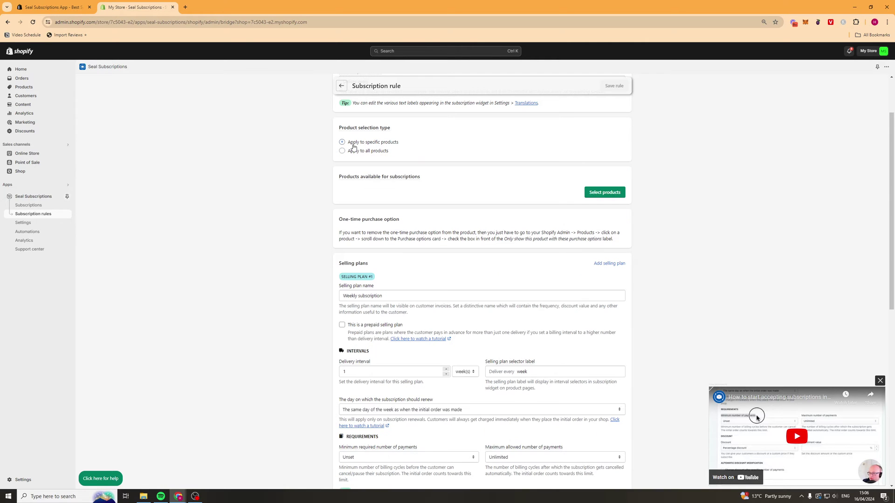
left_click(594, 193)
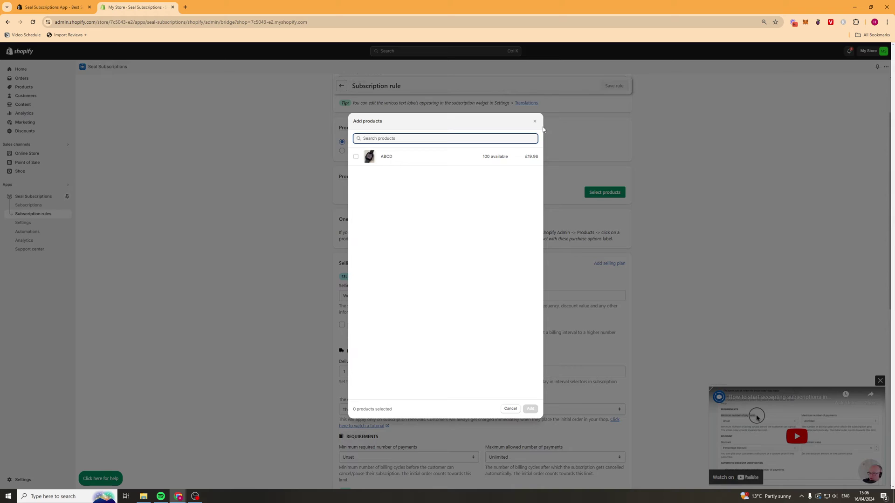
left_click(534, 121)
left_click(620, 194)
left_click(390, 164)
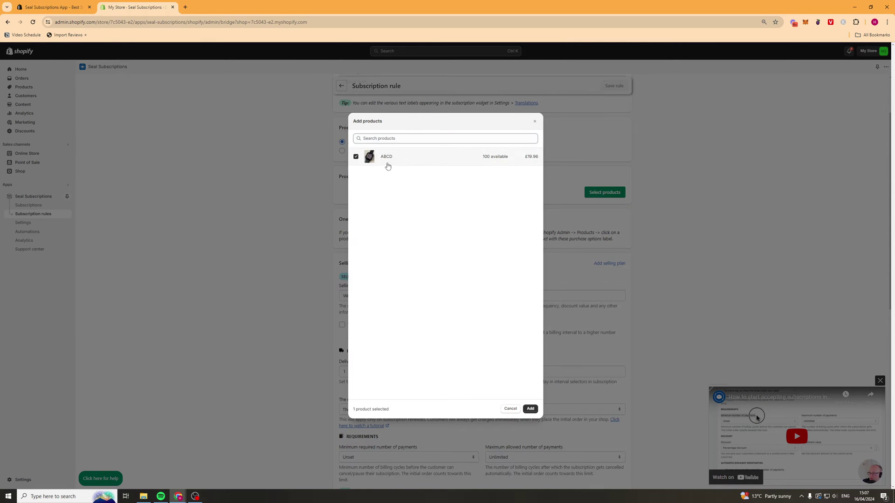
left_click(530, 409)
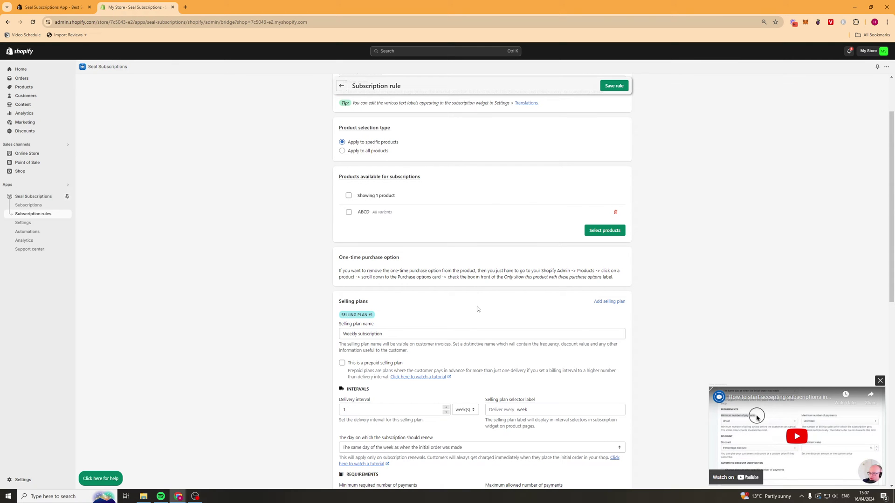
Review the weekly selling plan's renewal day options, leaving them unchanged.
scroll(475, 298, "down", 3)
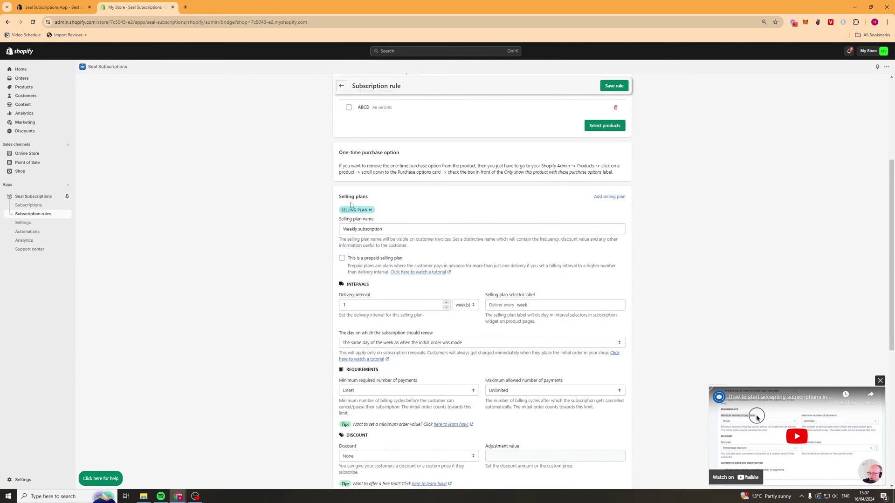
scroll(340, 177, "down", 2)
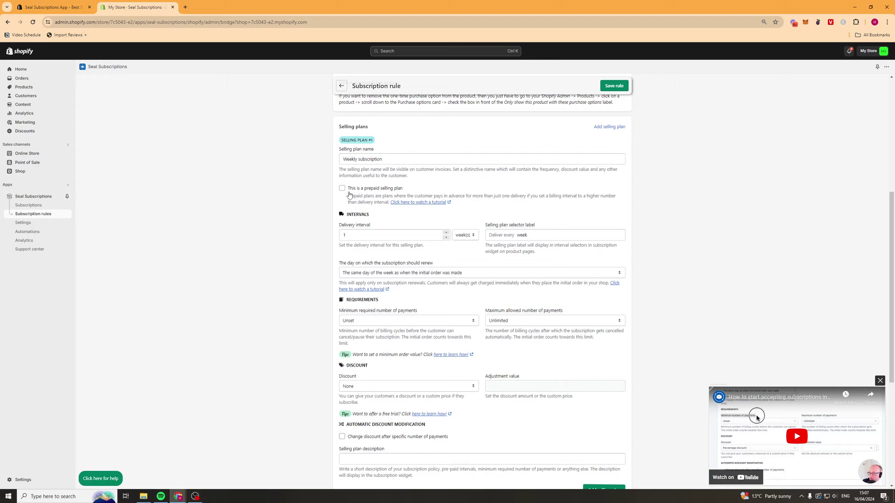
scroll(358, 216, "down", 2)
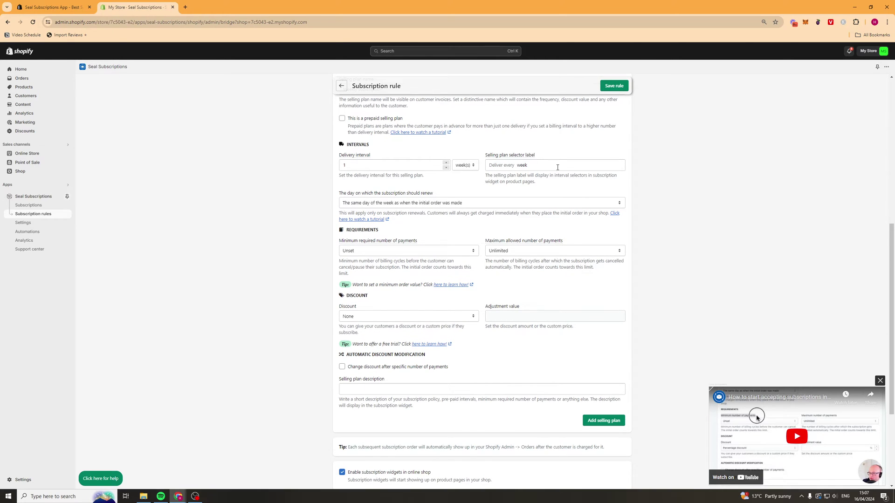
left_click(408, 204)
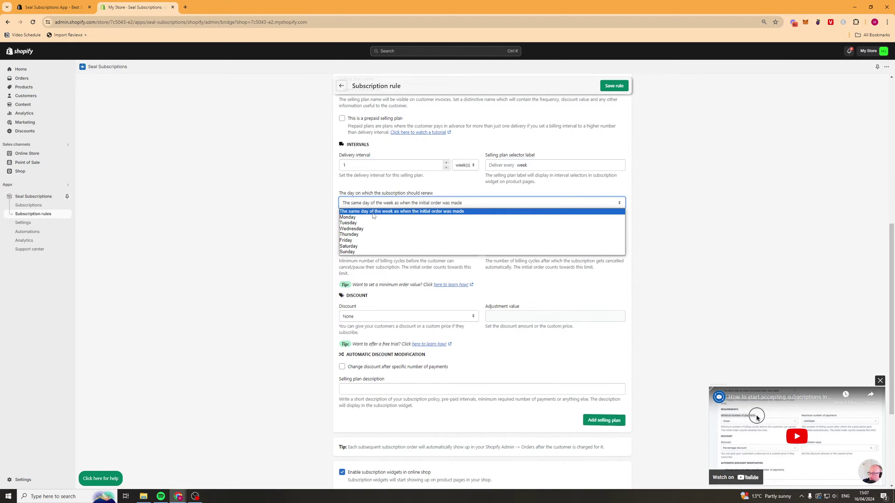
left_click(300, 215)
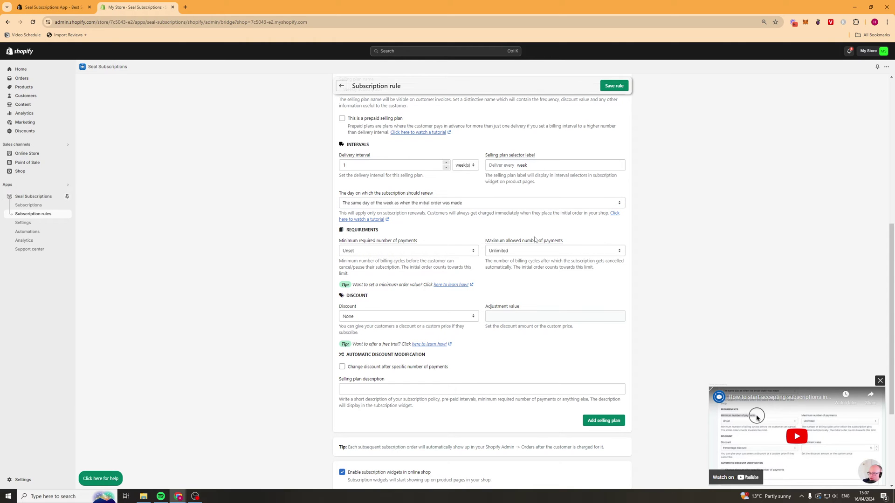
scroll(443, 329, "down", 1)
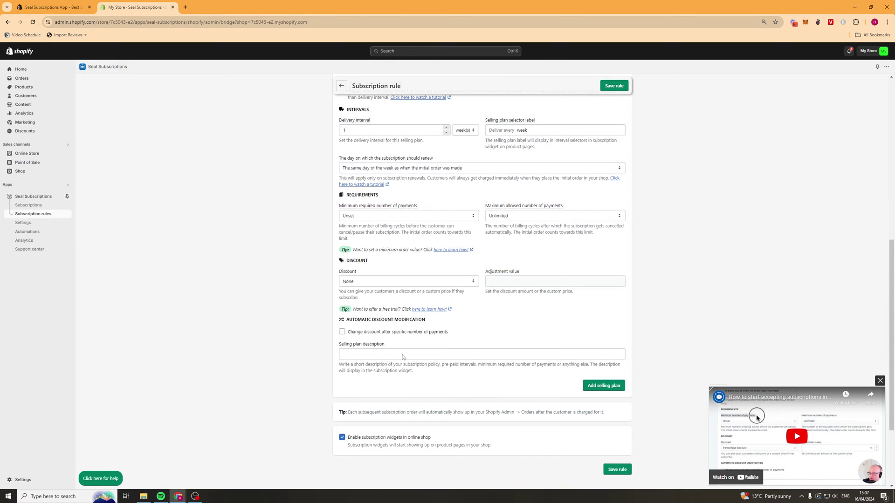
scroll(405, 356, "up", 3)
scroll(513, 368, "down", 5)
Add a second selling plan named '1 Month Subscription'.
left_click(593, 355)
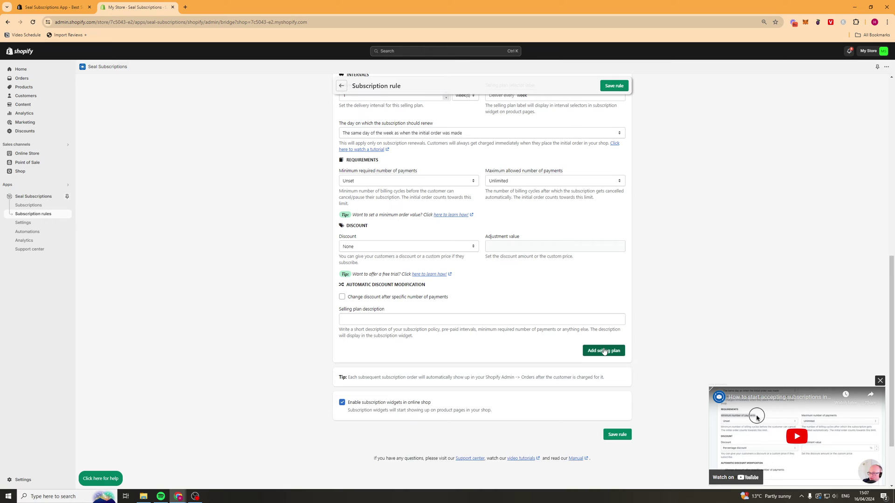
scroll(420, 304, "down", 2)
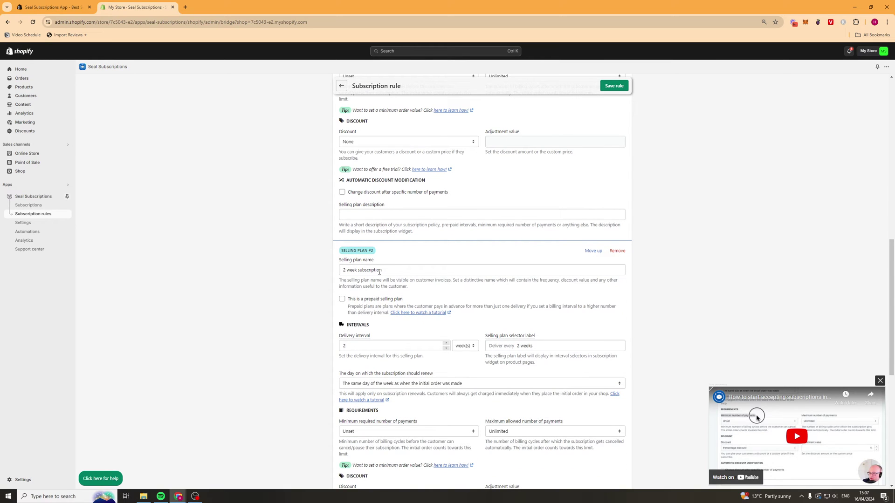
left_click_drag(389, 272, 294, 275)
type("1")
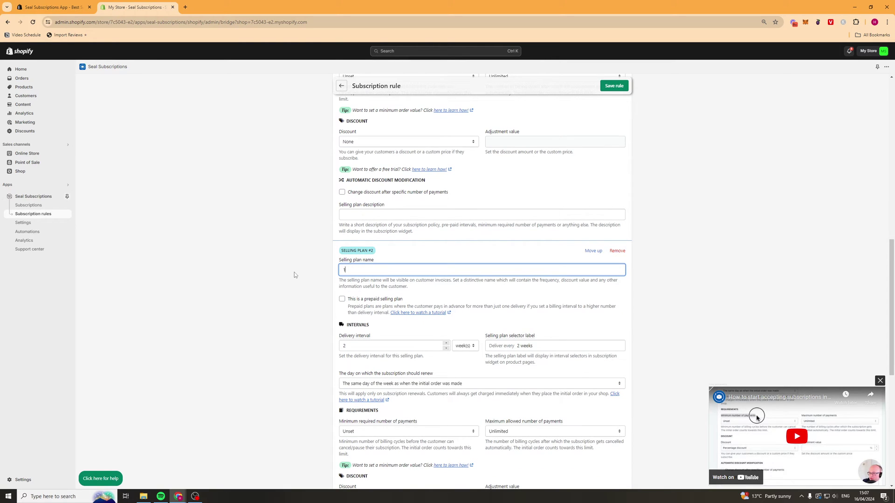
type(" Month Subscription")
left_click(326, 277)
Set the plan's delivery interval unit to month(s) and save the rule.
scroll(327, 276, "down", 1)
scroll(326, 276, "down", 1)
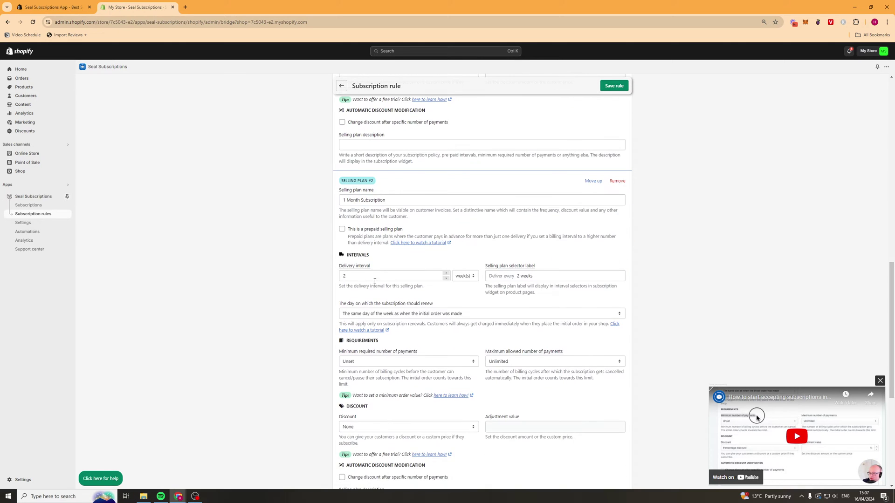
left_click(461, 276)
left_click(466, 297)
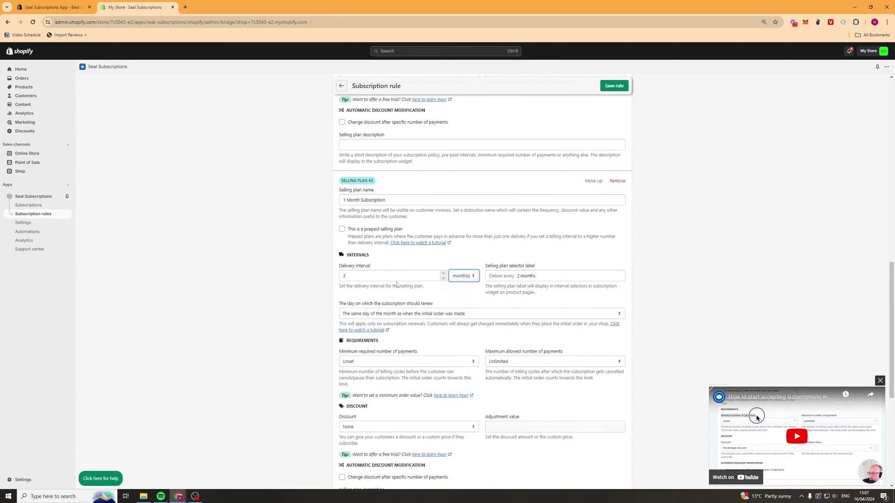
left_click(446, 278)
scroll(542, 275, "down", 1)
scroll(443, 308, "down", 5)
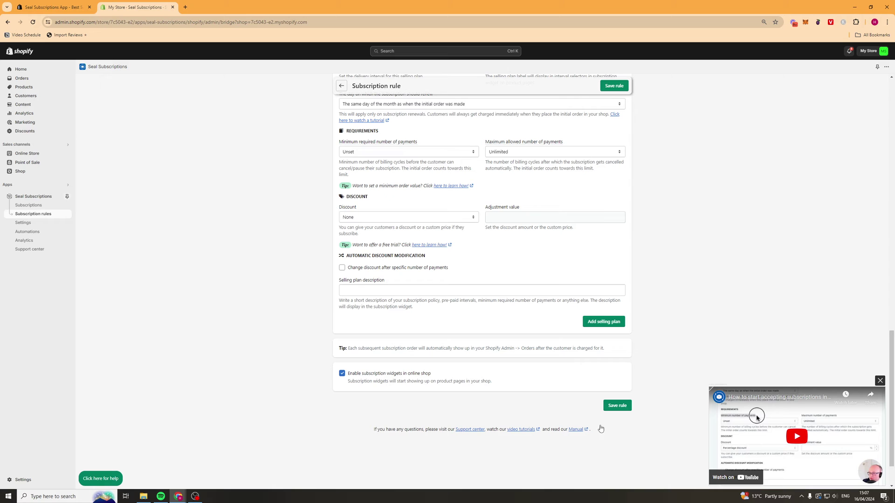
left_click(618, 408)
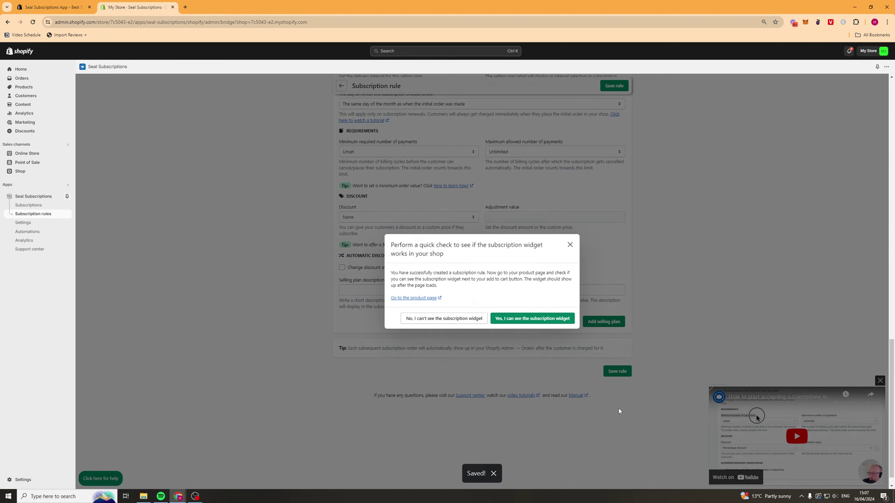
Check the ABCD product page for the Subscribe & save purchase option, then return to the admin.
left_click(428, 300)
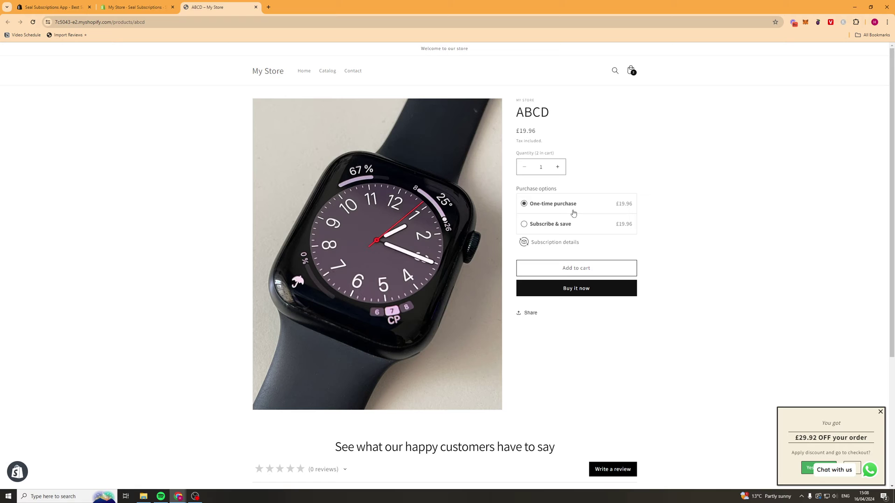
left_click(143, 9)
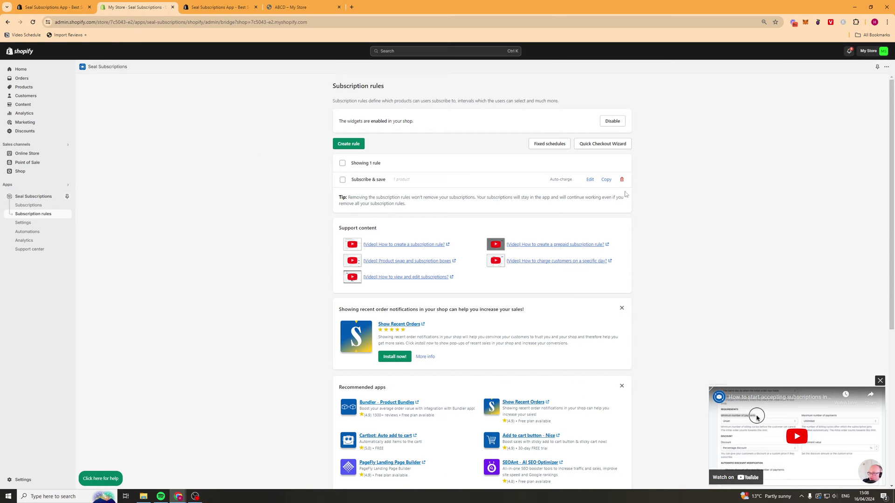
In the Quick Checkout Wizard, choose the 1 Month Subscription selling plan.
left_click(603, 144)
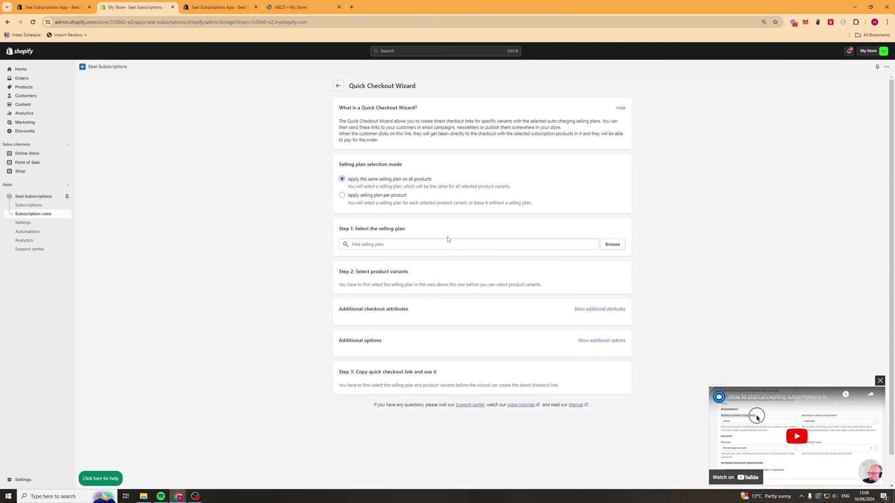
left_click(620, 244)
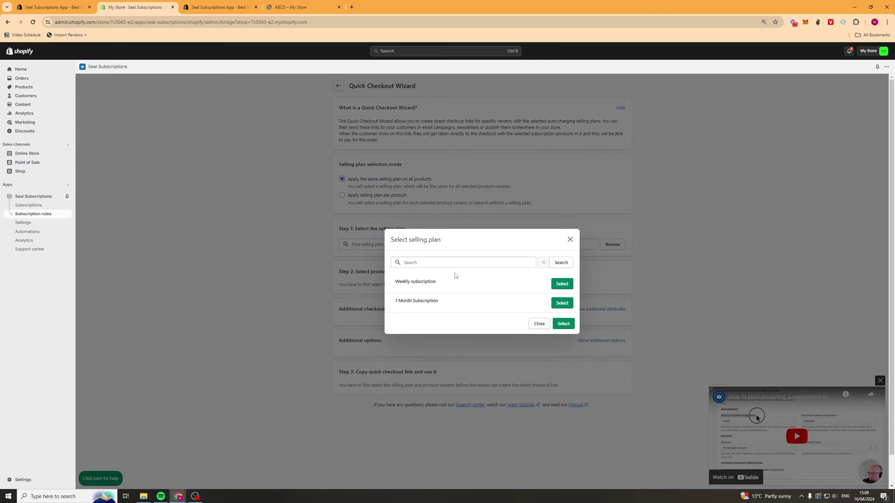
left_click(562, 304)
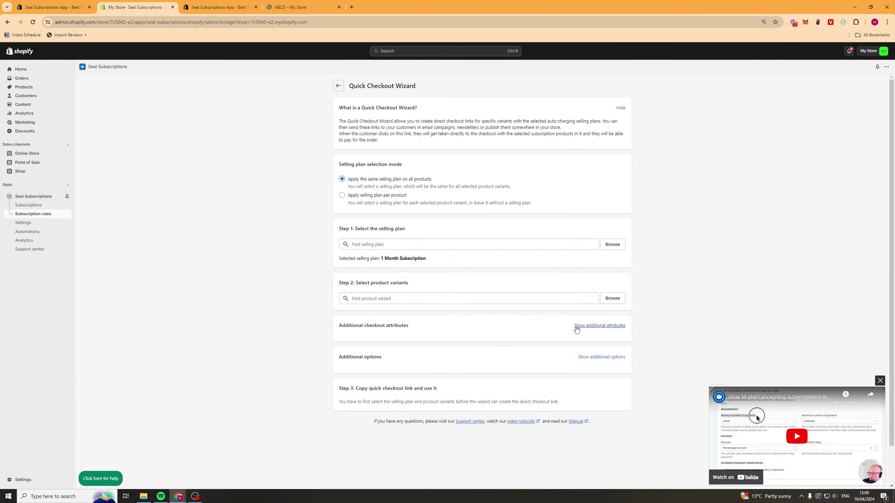
Expand the additional checkout attributes and options, and dismiss the floating video tutorial.
scroll(574, 304, "down", 1)
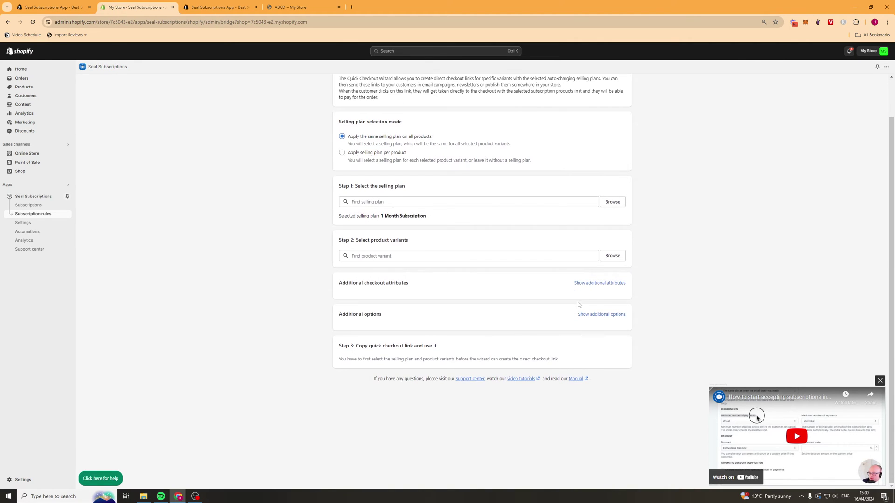
left_click(596, 284)
scroll(461, 283, "down", 3)
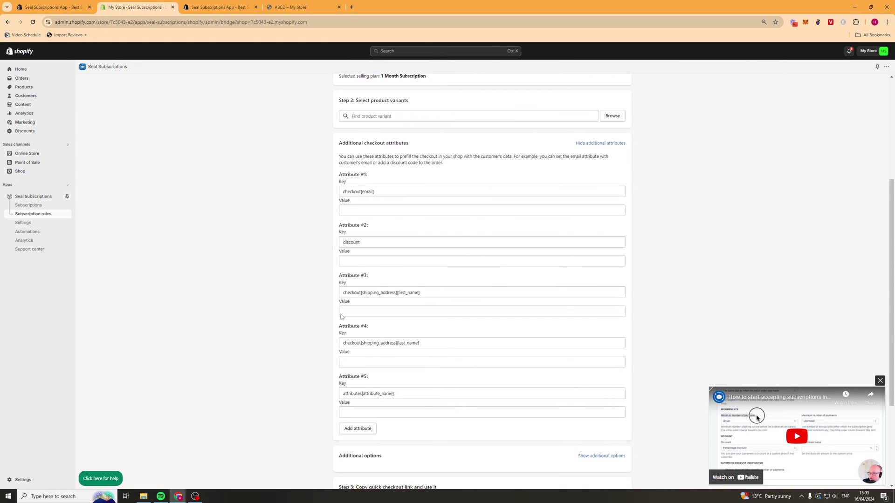
scroll(409, 310, "down", 3)
scroll(410, 316, "up", 5)
scroll(466, 350, "down", 5)
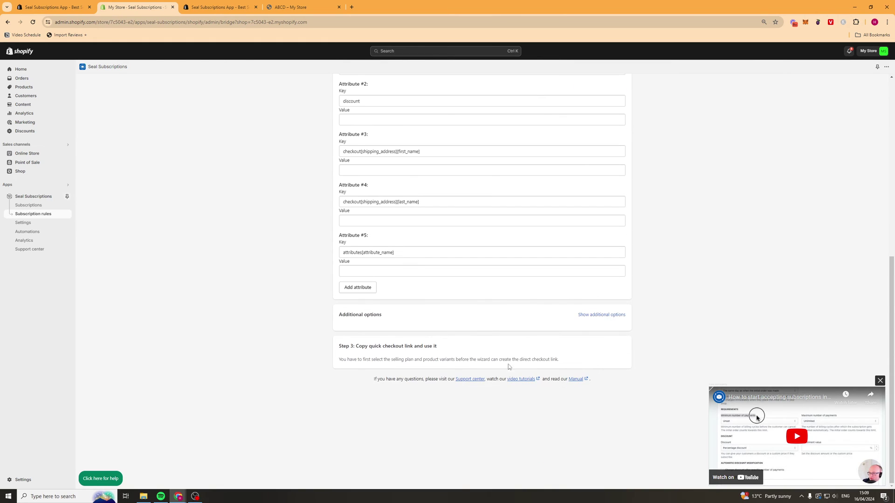
left_click(599, 315)
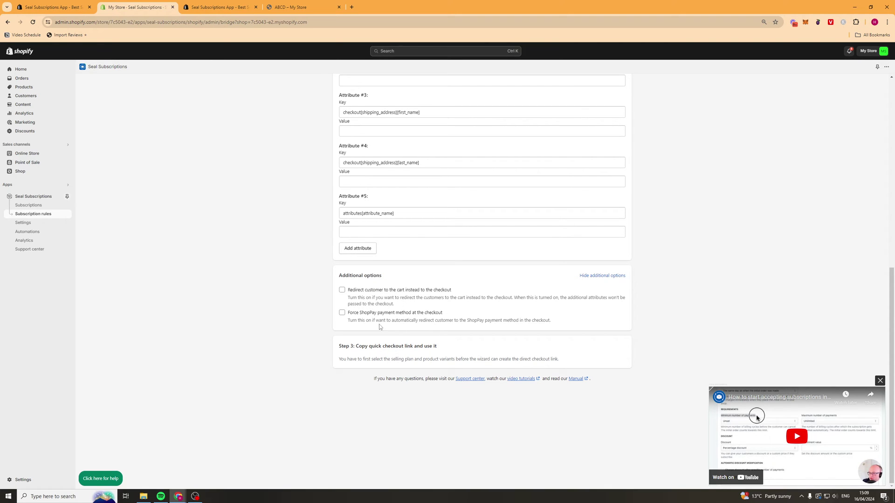
left_click(880, 381)
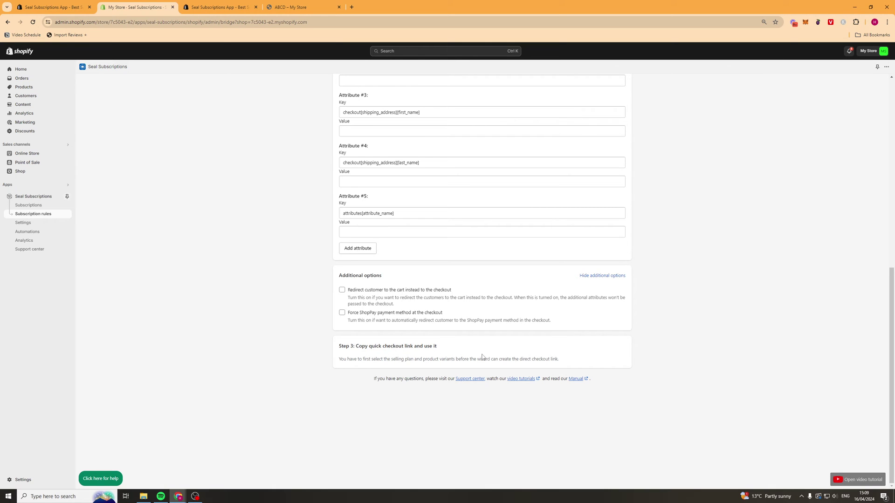
scroll(653, 273, "up", 8)
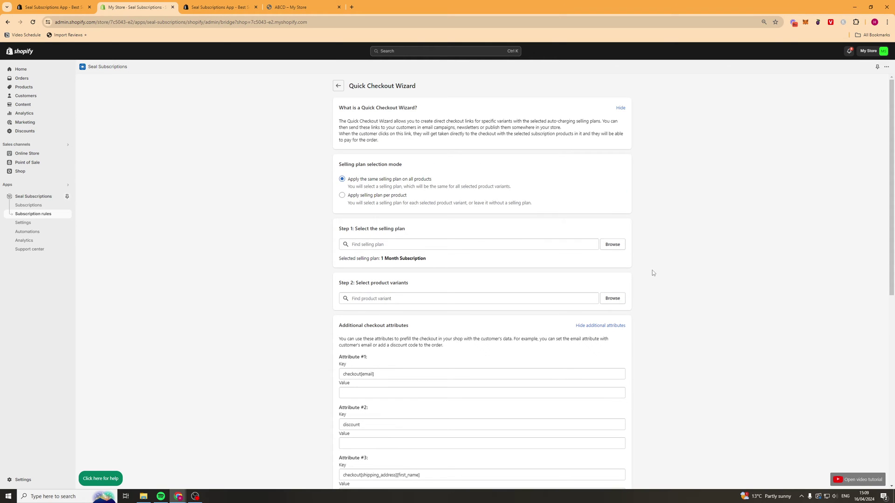
Add the ABCD variant to the quick checkout link, test the generated link, and return to the admin.
left_click(624, 298)
left_click(413, 304)
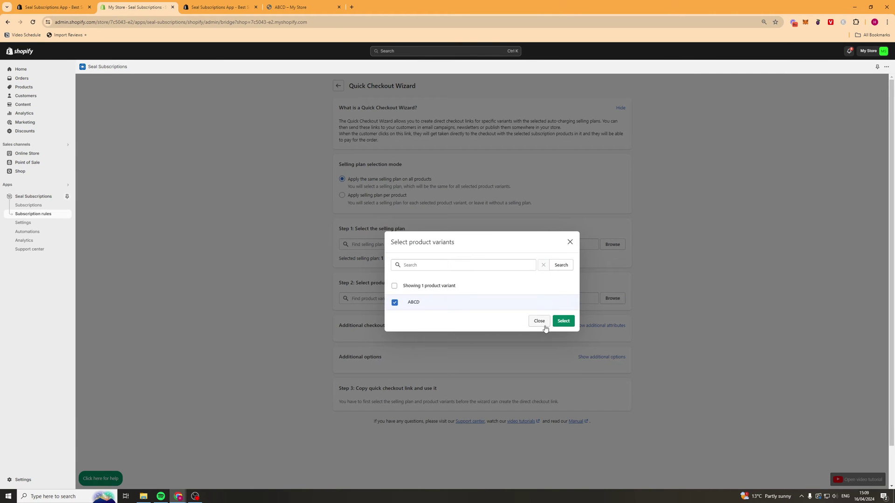
left_click(564, 321)
scroll(536, 379, "down", 3)
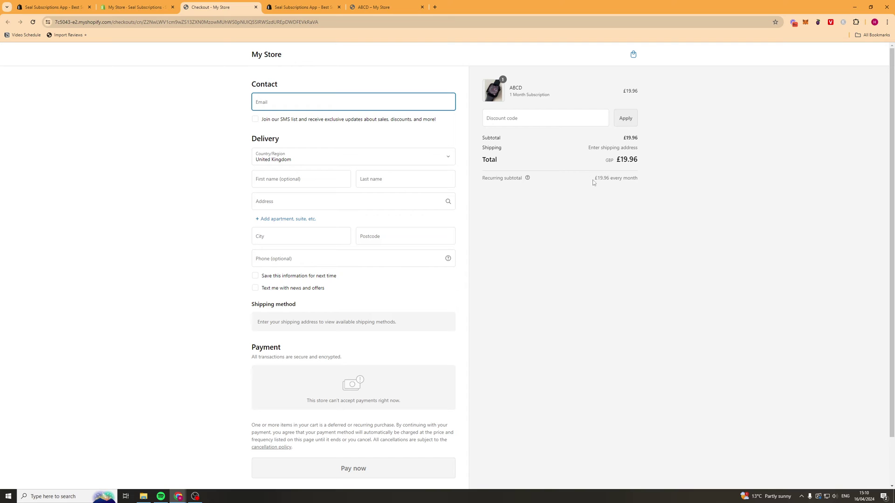
left_click(149, 9)
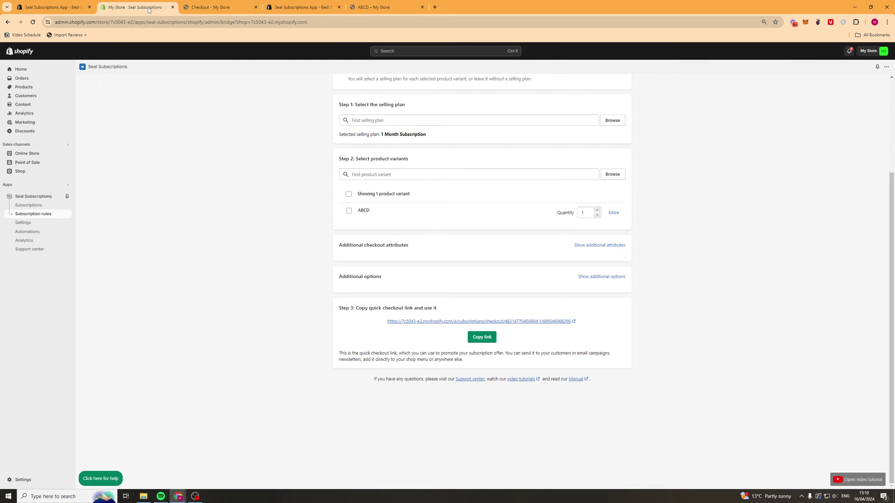
Open General settings from the subscription app's Settings.
left_click(17, 224)
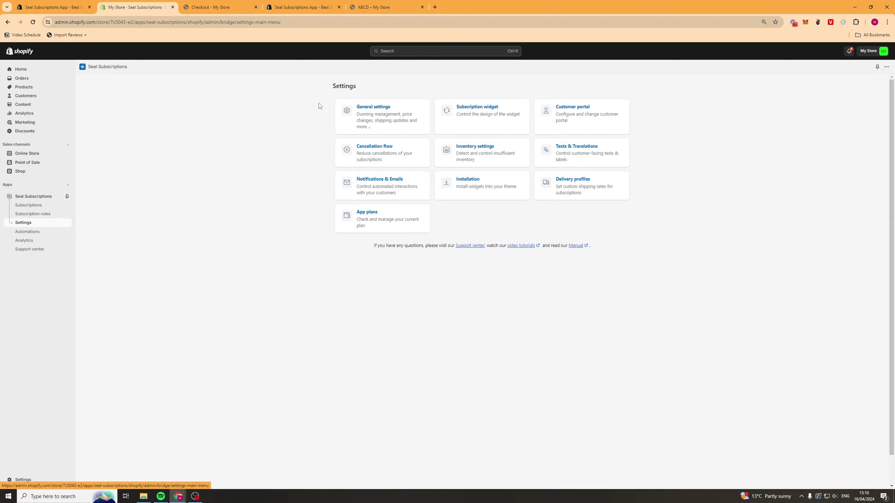
right_click(369, 111)
key("Escape")
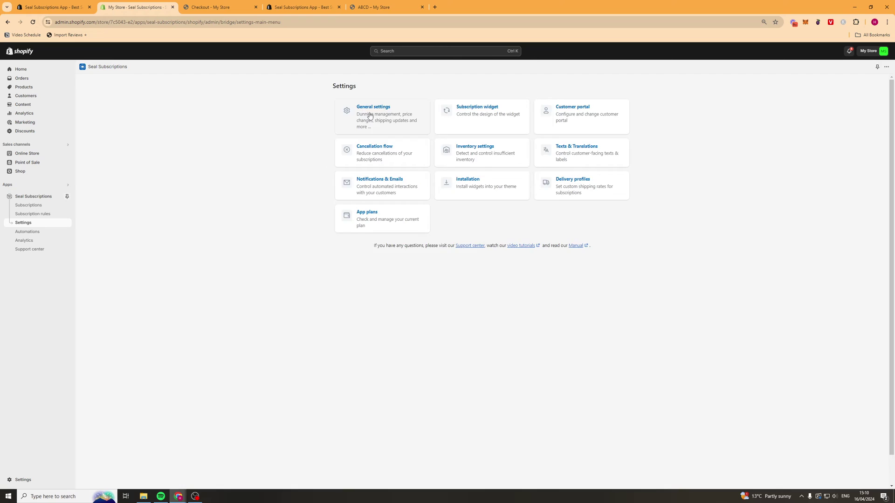
left_click(369, 111)
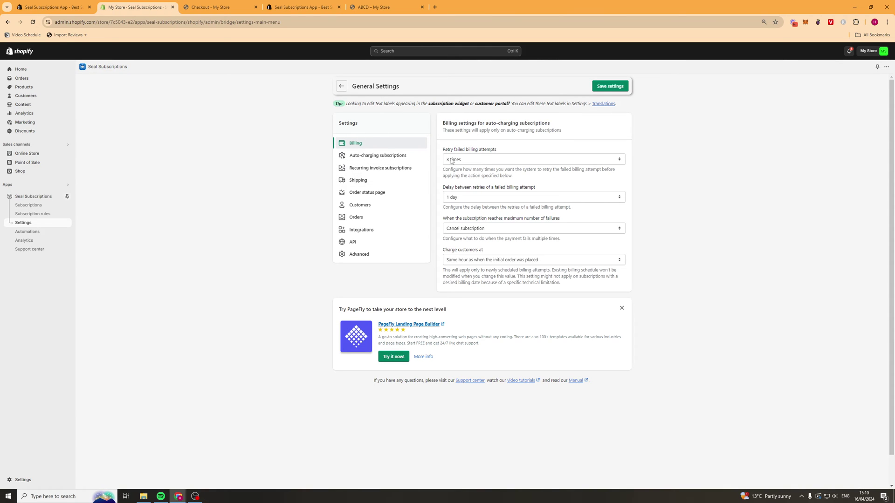
Leave the Billing dropdowns at Cancel subscription after max failures and charging at the original order's hour.
left_click_drag(445, 150, 507, 148)
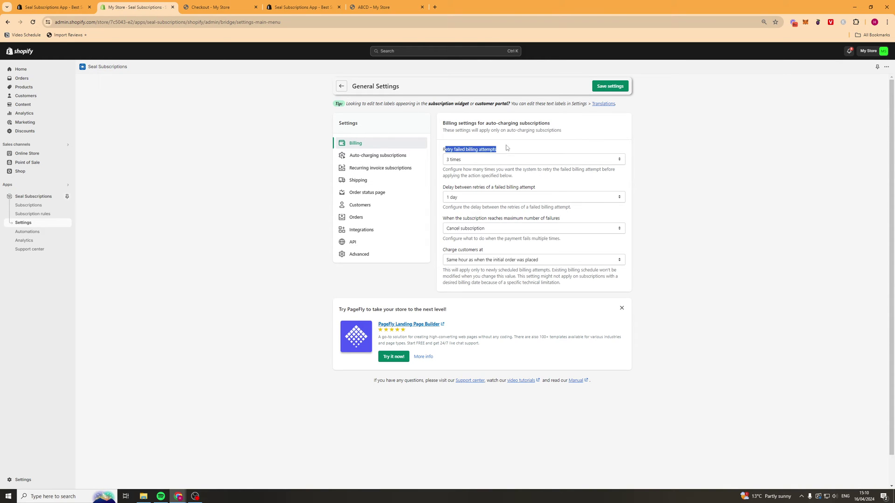
left_click(483, 147)
left_click(486, 231)
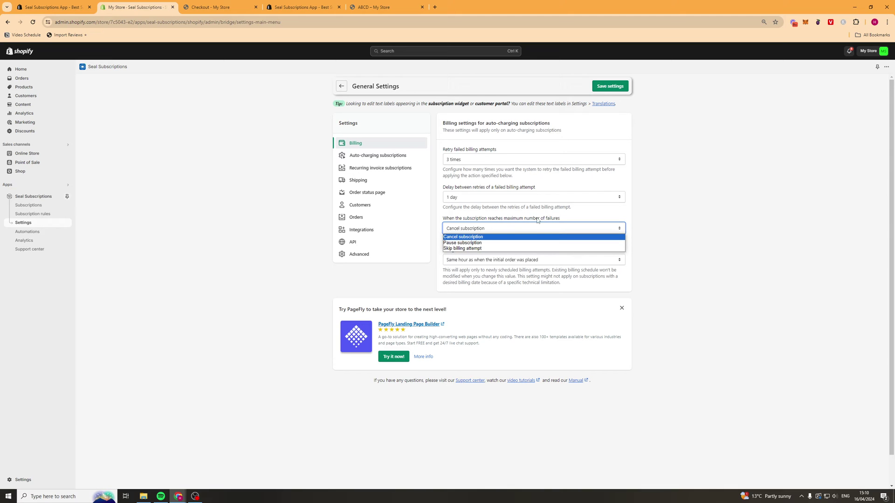
left_click(518, 217)
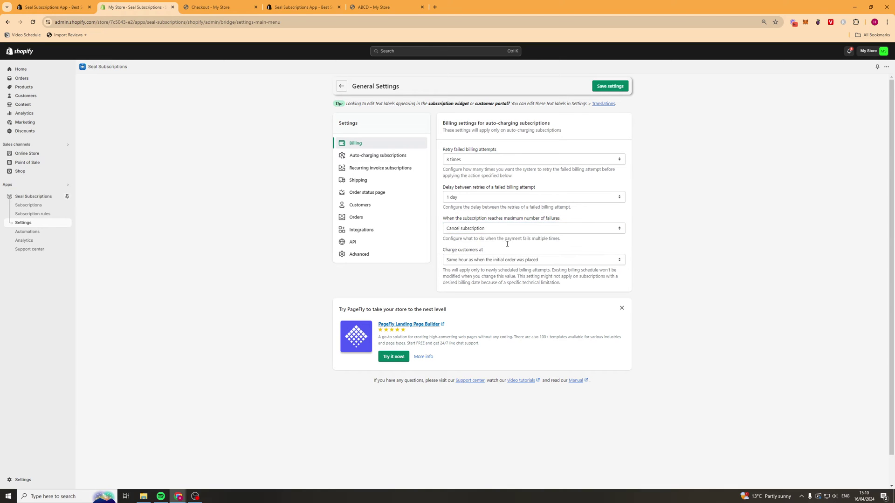
left_click(489, 262)
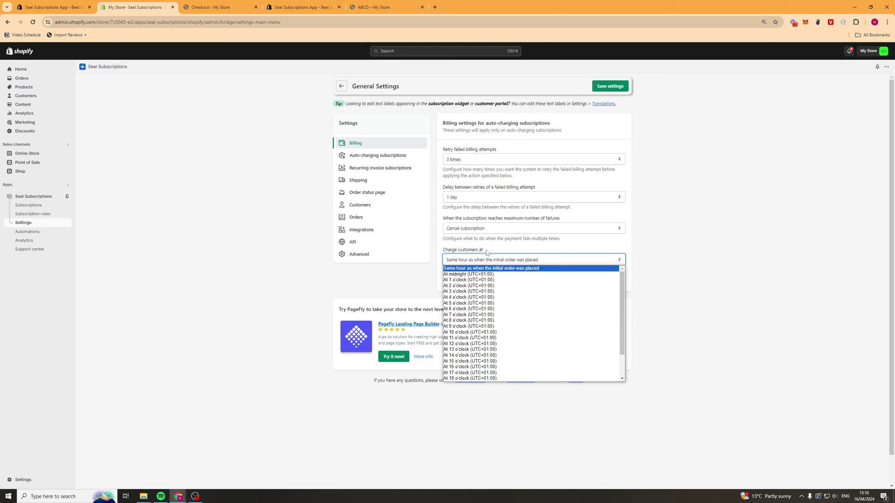
left_click(486, 252)
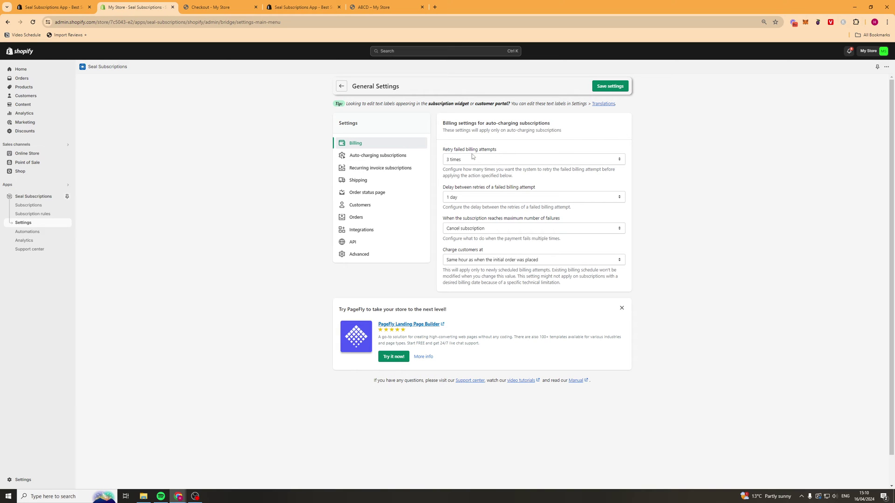
left_click(382, 157)
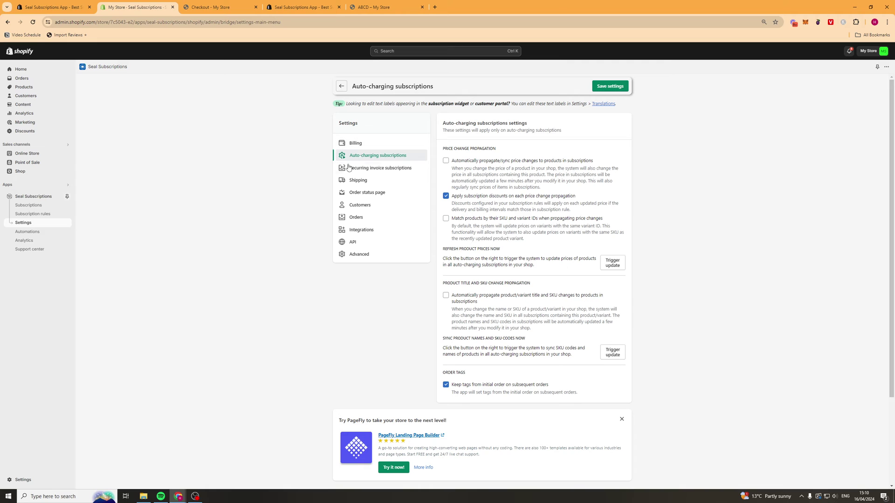
Browse the Recurring invoice, Shipping, Order status page, Customers and Orders settings pages.
left_click(383, 170)
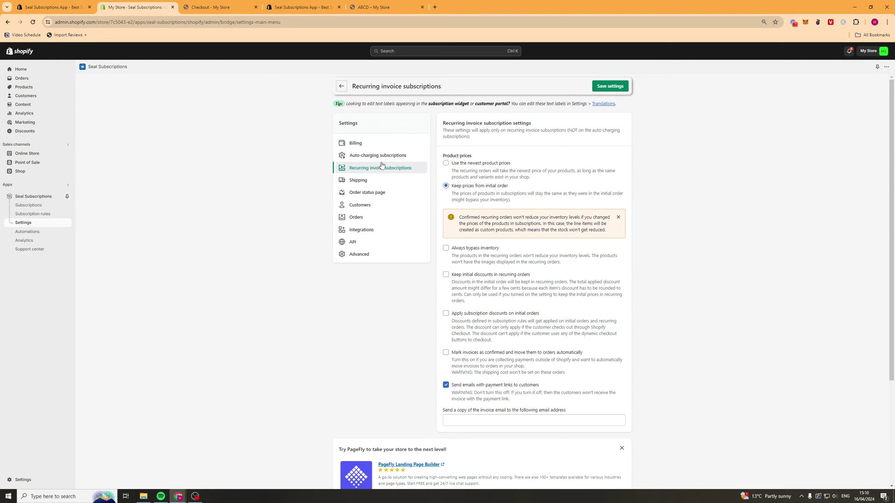
left_click(380, 180)
scroll(695, 282, "down", 5)
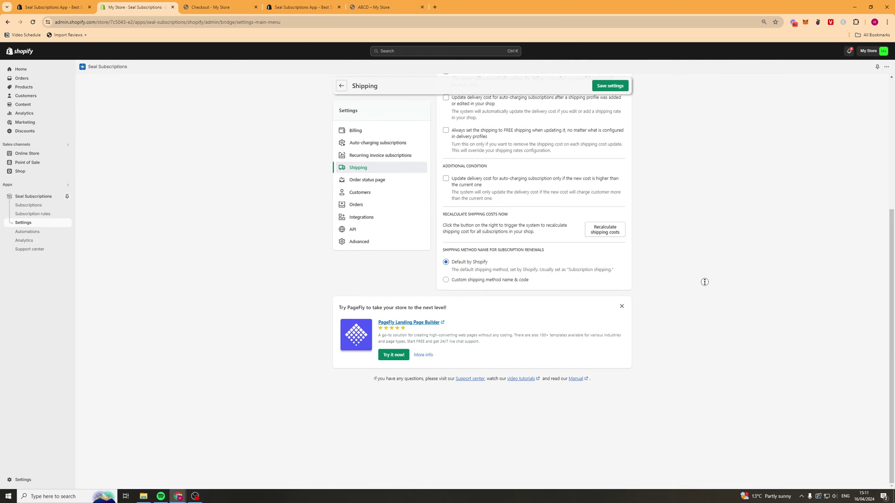
scroll(704, 283, "up", 5)
left_click(366, 193)
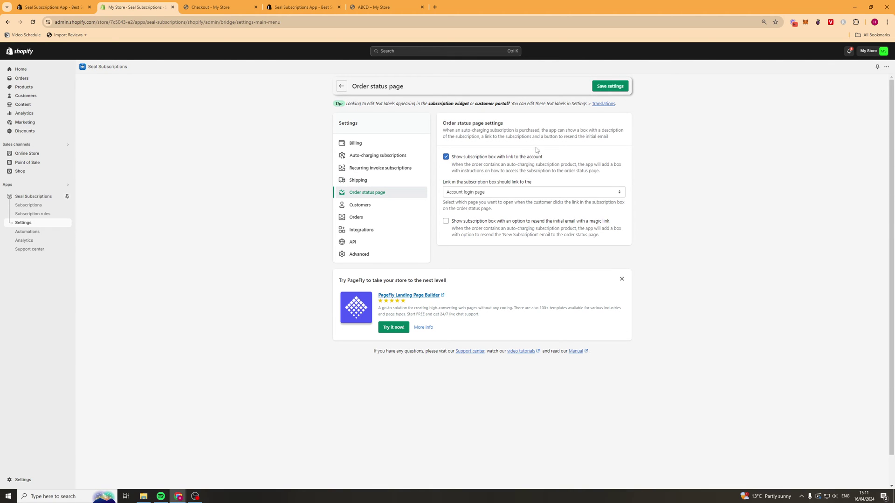
left_click(401, 205)
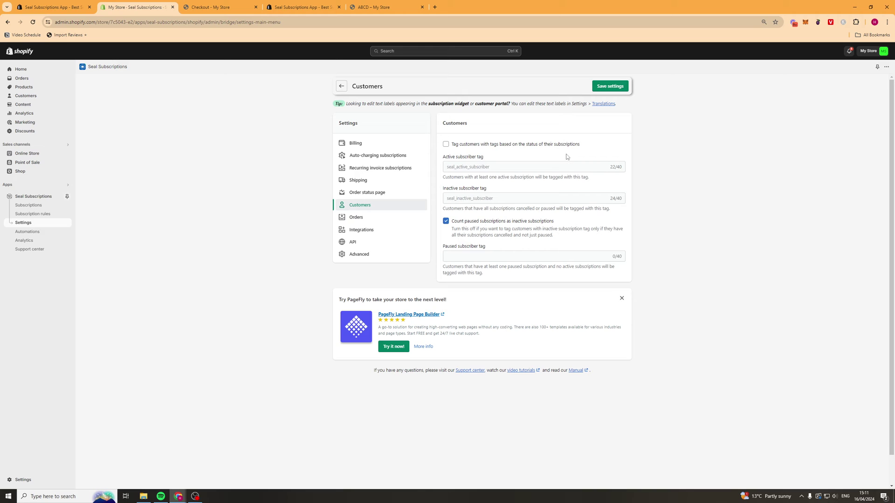
left_click(355, 219)
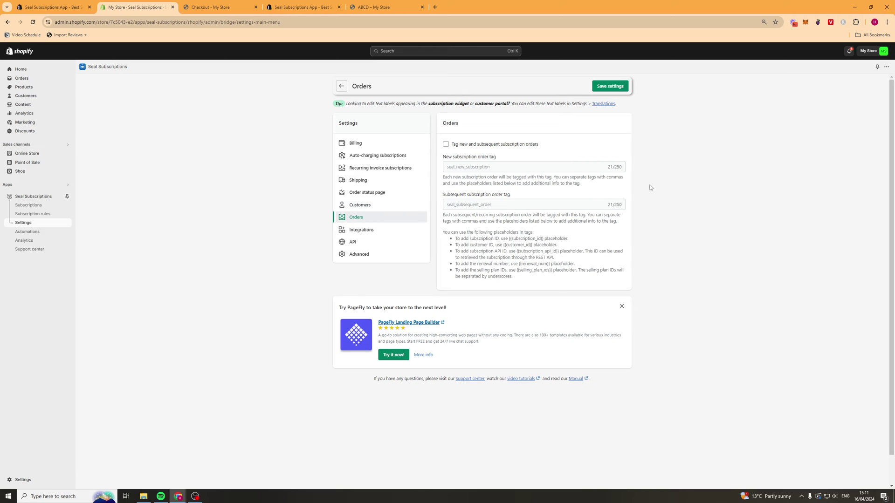
Scroll through the Integrations settings listing Bundler, PageFly, GemPages and Google Analytics.
left_click(369, 233)
scroll(703, 150, "down", 15)
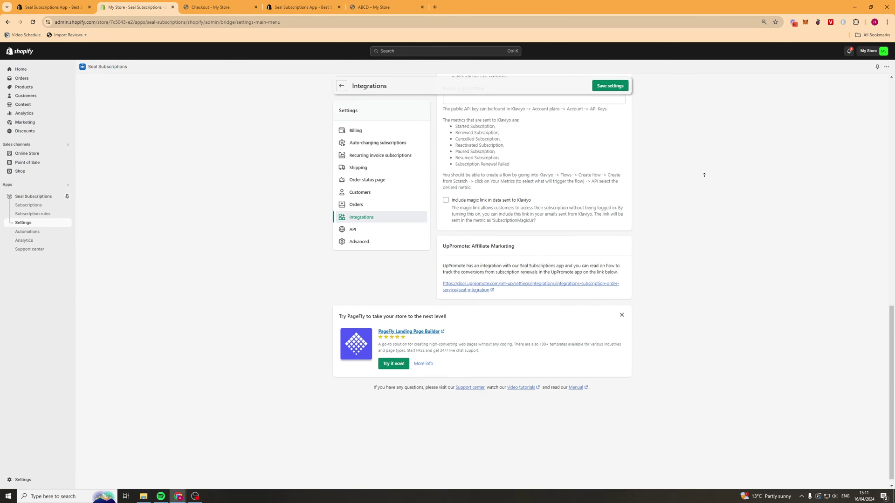
scroll(681, 161, "up", 15)
scroll(680, 202, "down", 10)
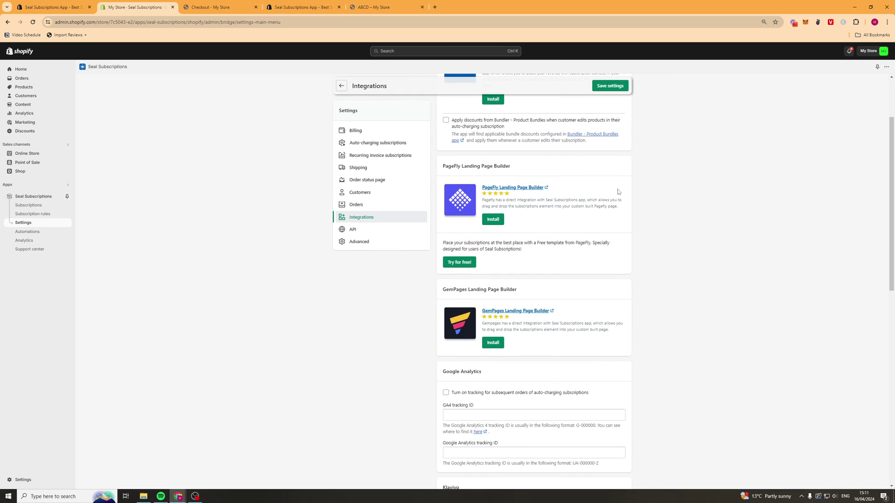
scroll(642, 178, "up", 8)
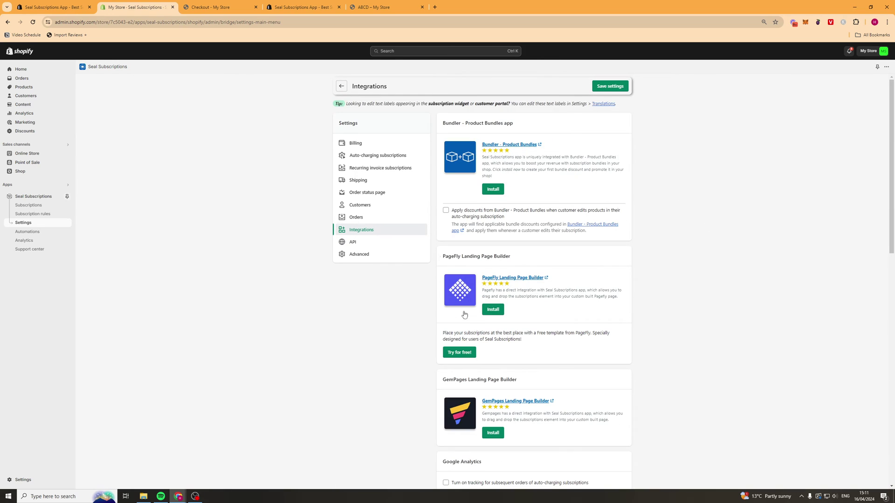
scroll(490, 298, "down", 2)
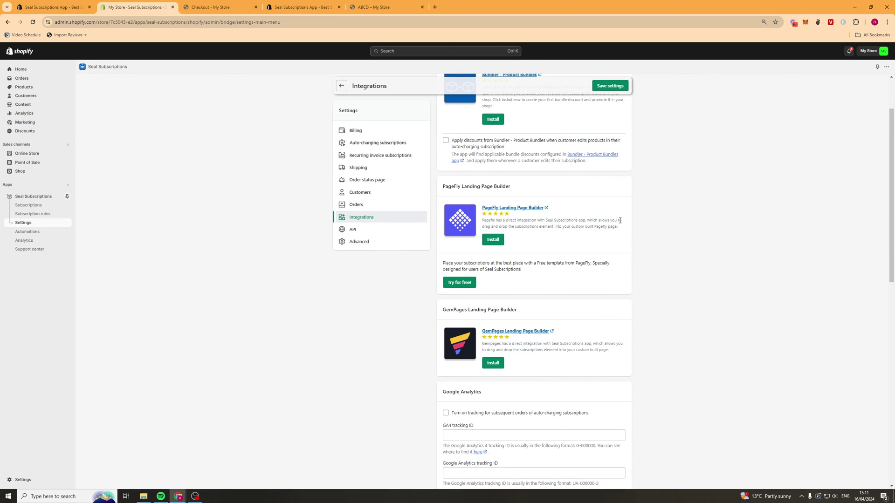
scroll(647, 268, "down", 10)
scroll(461, 267, "up", 10)
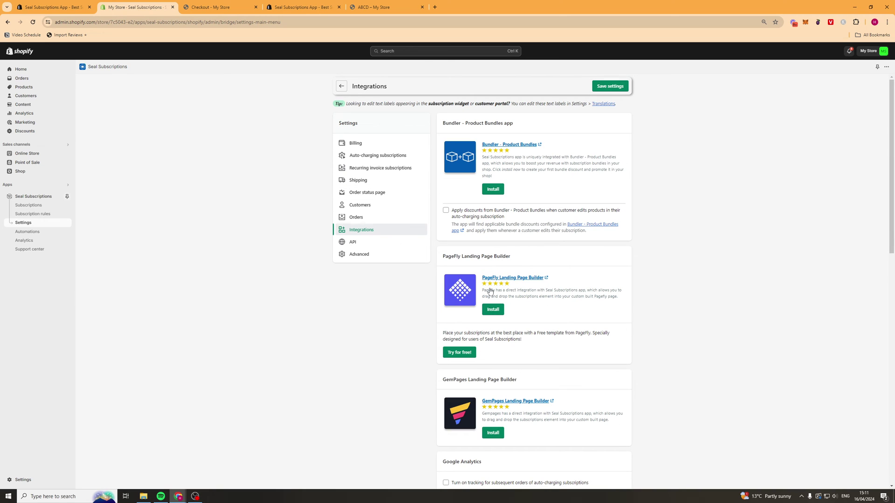
Look over the API settings, then go back to the Settings overview.
left_click(368, 244)
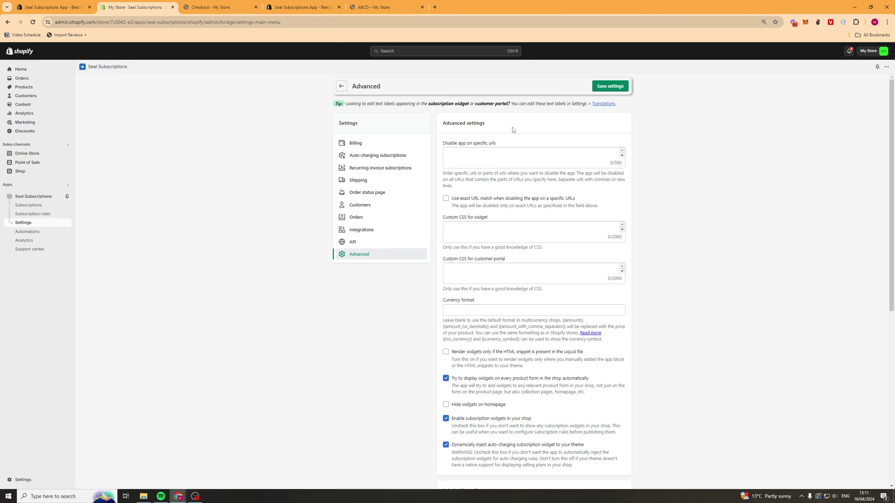
scroll(683, 141, "down", 10)
scroll(524, 148, "up", 7)
left_click(341, 86)
View the Subscription widget's auto-charging, recurring invoices and Subscribe now button tabs.
left_click(485, 112)
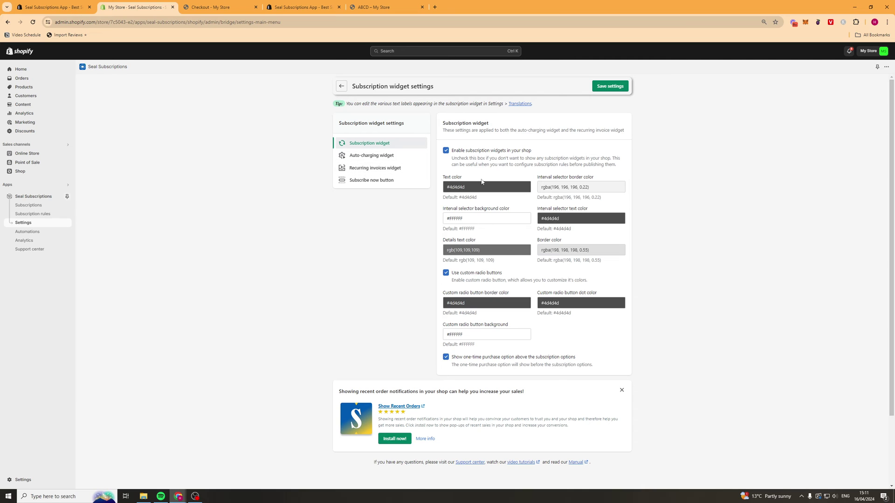
left_click(373, 156)
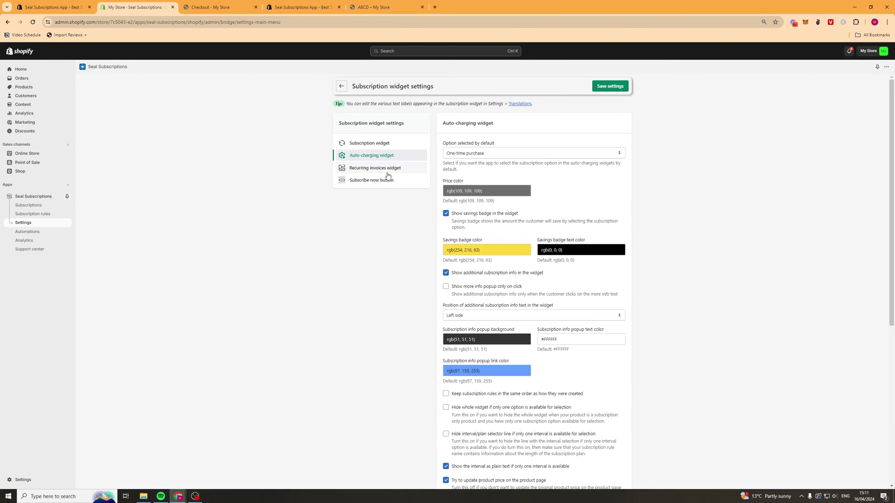
left_click(387, 169)
left_click(385, 182)
Return to the Settings overview and scroll through the Customer portal settings.
left_click(342, 88)
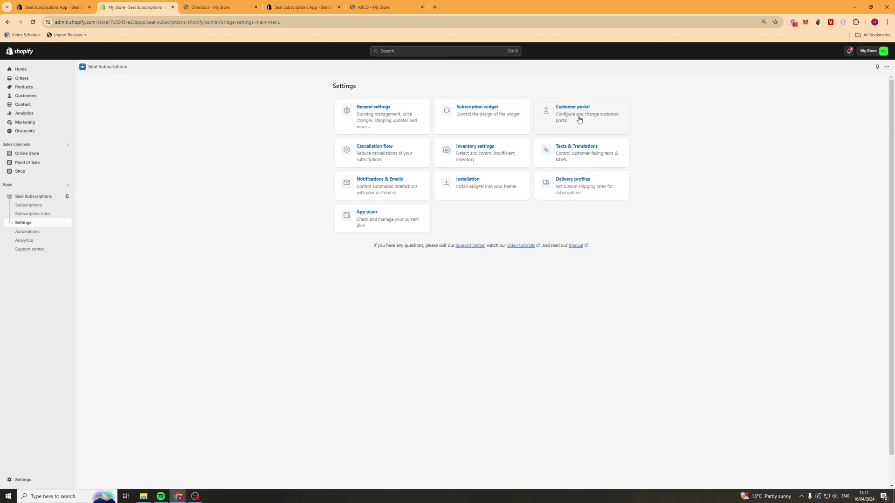
left_click(566, 110)
scroll(626, 219, "down", 3)
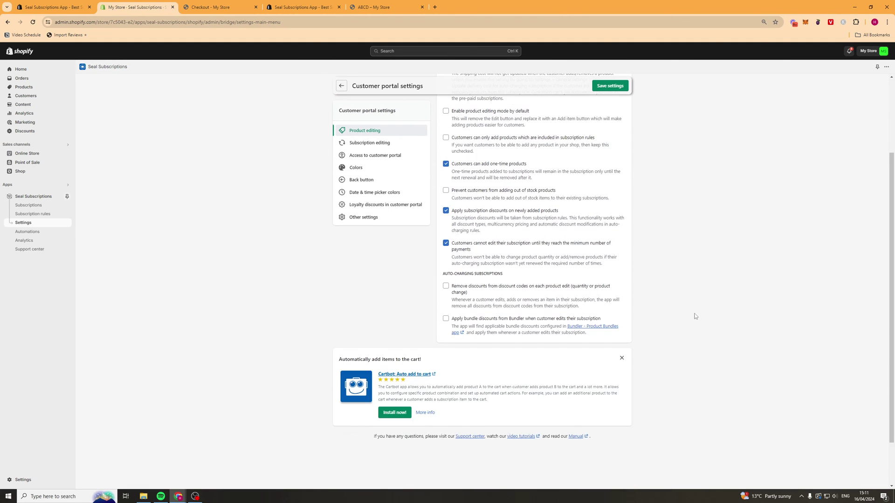
scroll(695, 313, "up", 3)
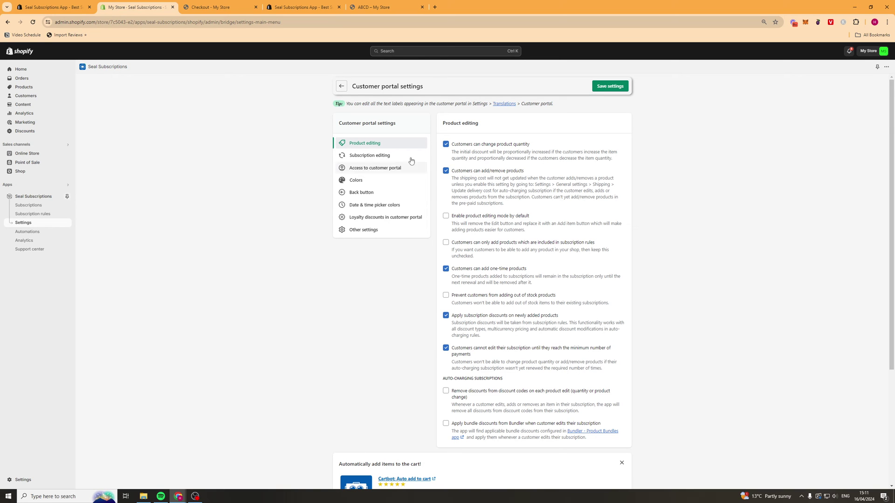
scroll(679, 219, "down", 2)
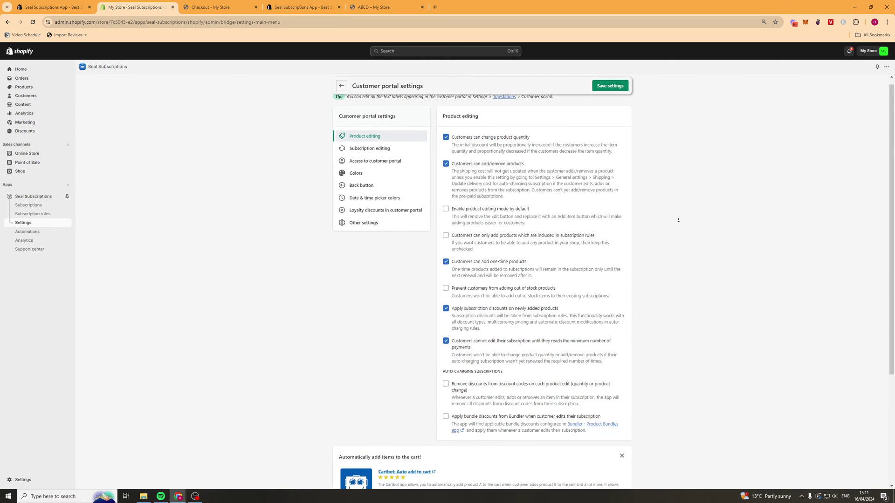
scroll(508, 176, "up", 2)
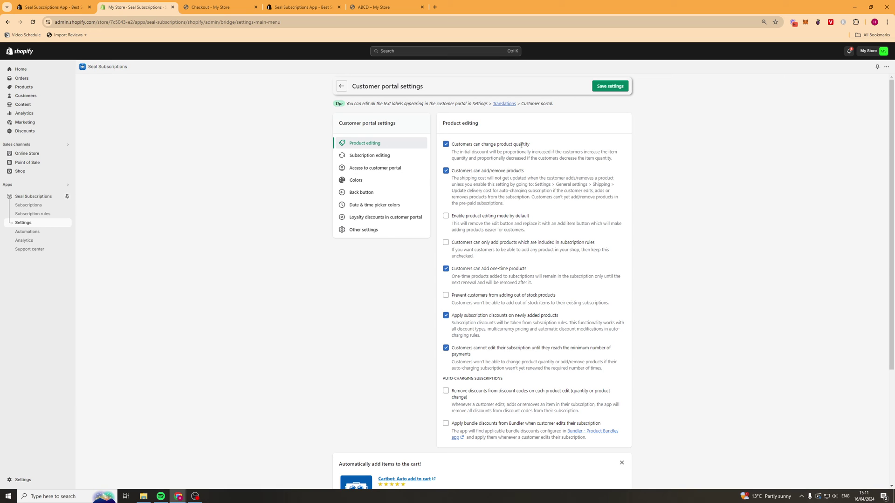
In subscription editing settings, toggle Show CANCEL button off and back on.
left_click(386, 157)
scroll(716, 261, "down", 5)
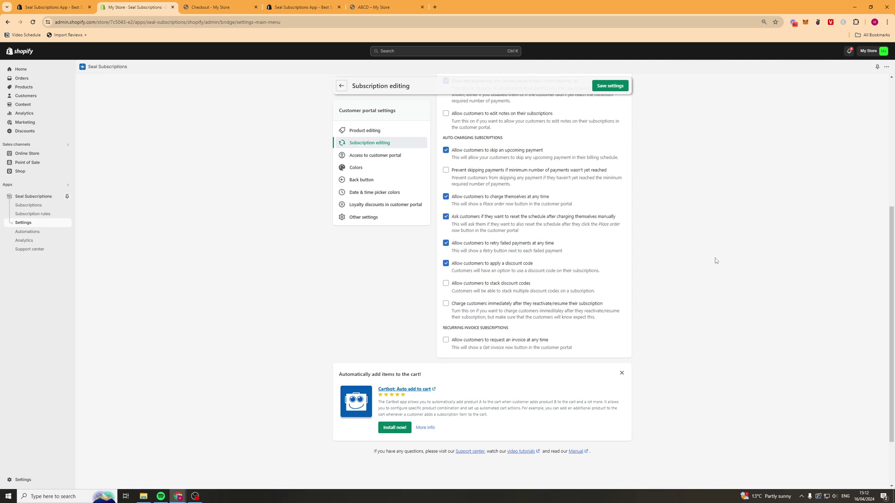
scroll(715, 260, "up", 5)
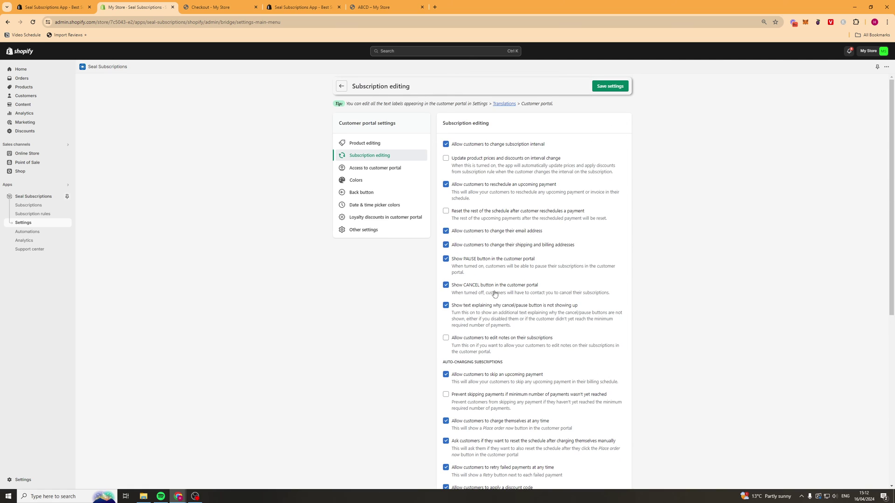
left_click(446, 286)
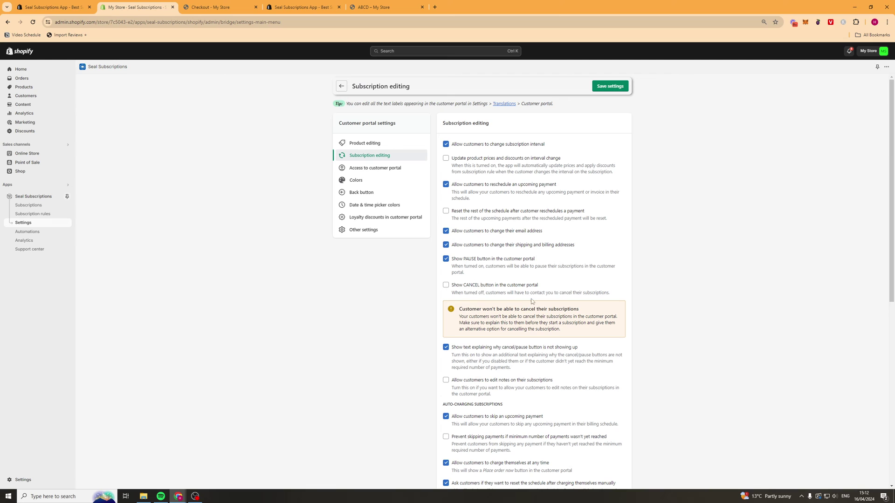
left_click(448, 285)
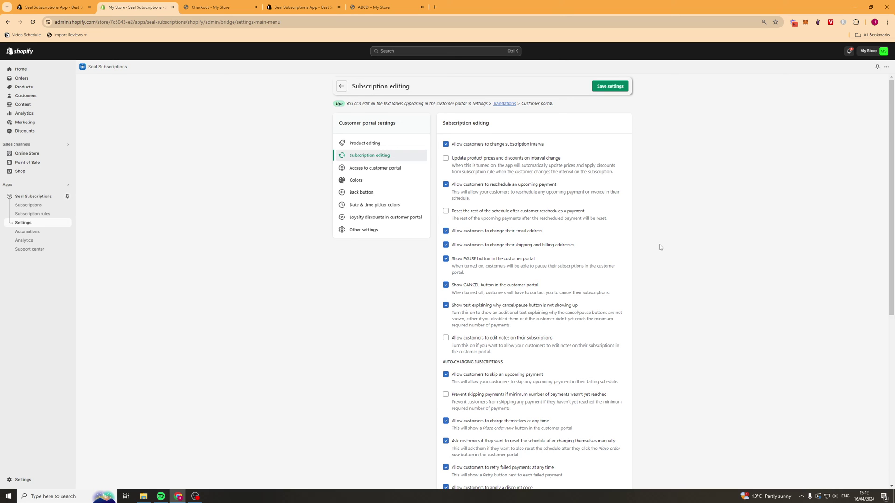
scroll(660, 247, "down", 5)
scroll(659, 247, "up", 5)
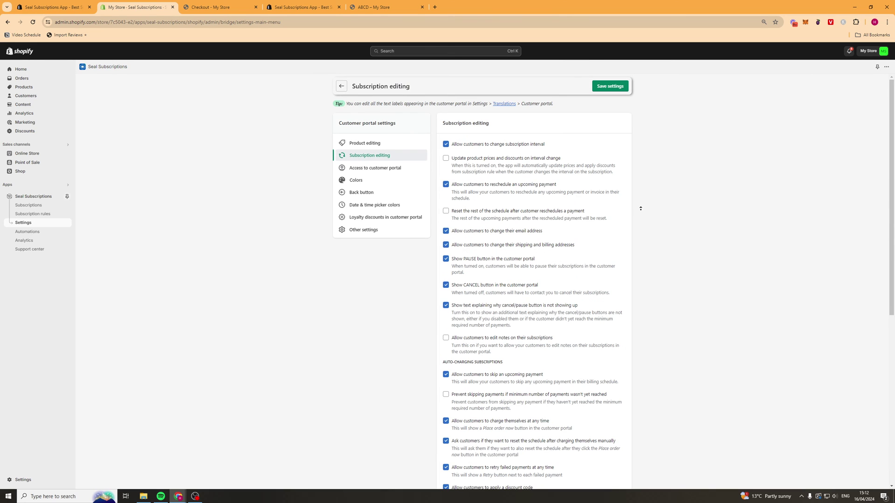
Browse portal access, colours, back button, date picker, loyalty discounts and remaining portal sections.
left_click(379, 169)
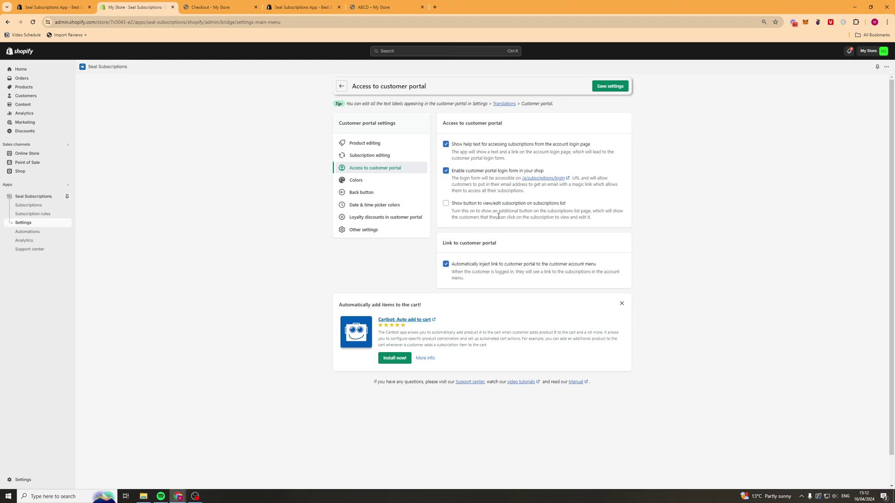
left_click(356, 180)
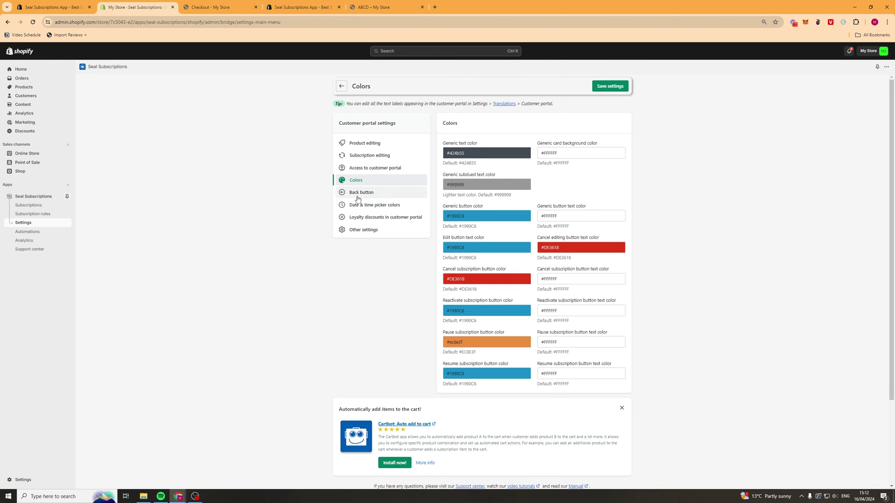
left_click(357, 195)
left_click(367, 205)
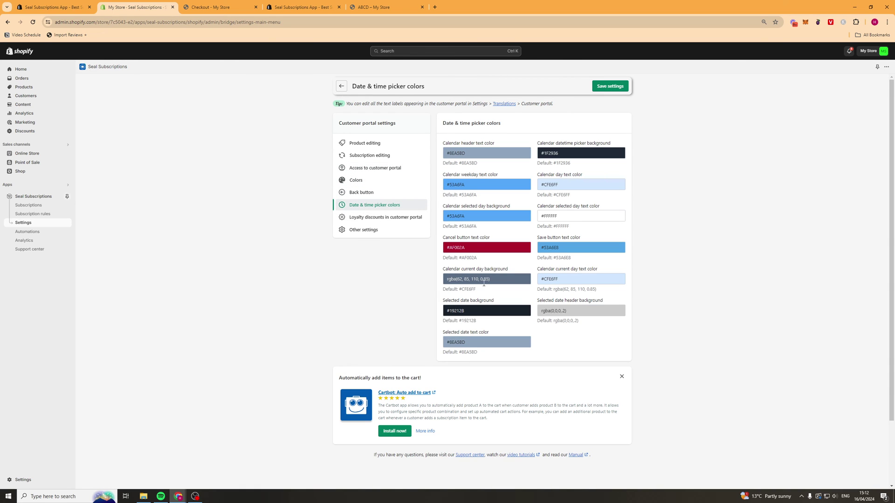
left_click(376, 218)
left_click(366, 230)
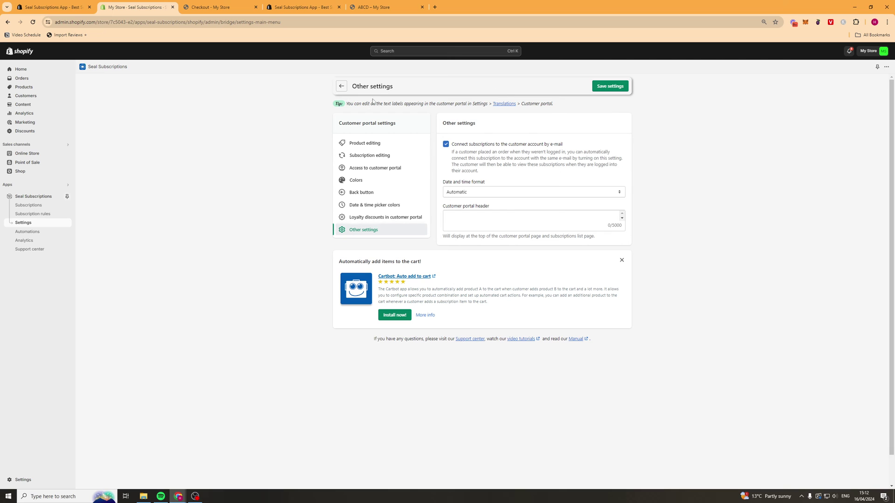
left_click(341, 86)
left_click(397, 154)
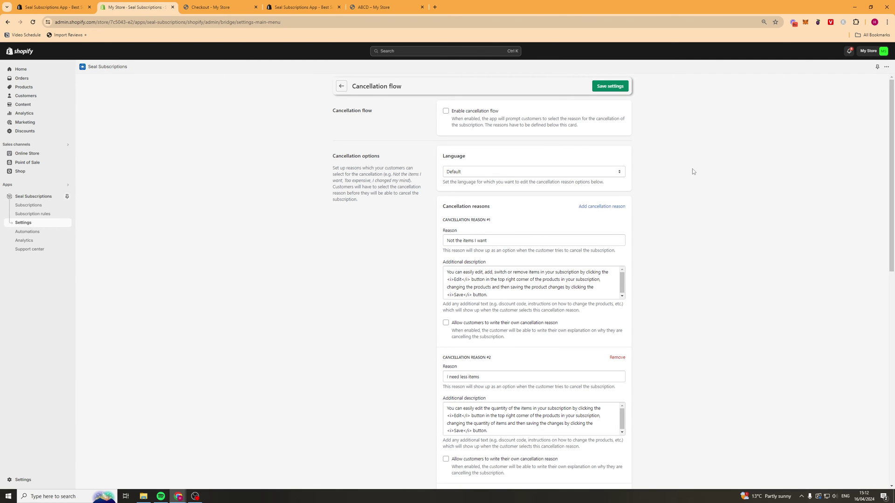
Scroll through the Cancellation flow settings and its default cancellation reasons.
scroll(690, 208, "down", 1)
scroll(690, 208, "down", 3)
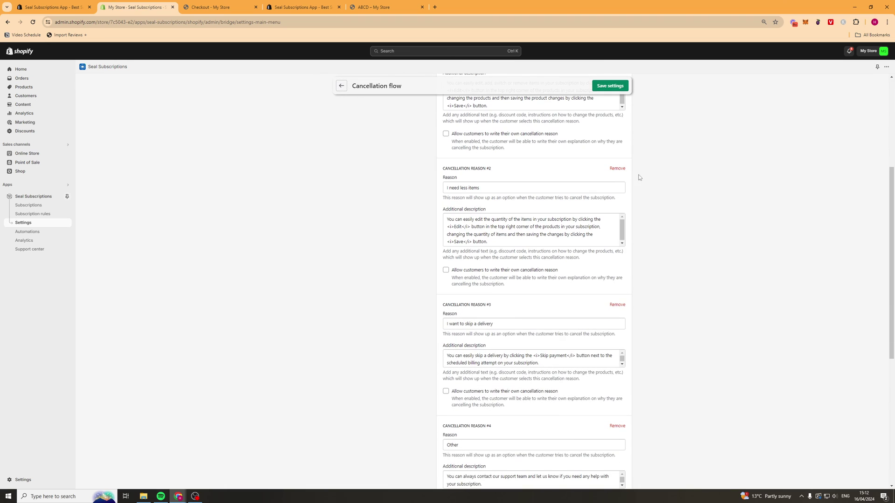
scroll(708, 227, "up", 4)
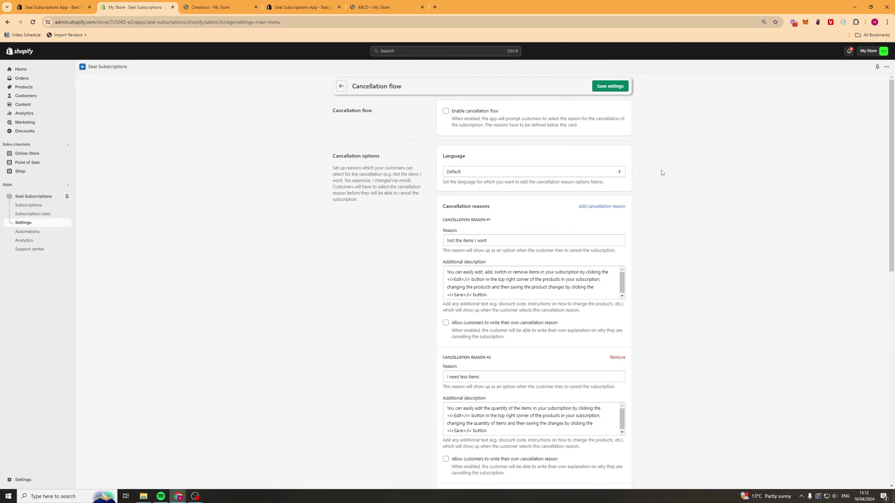
scroll(655, 186, "down", 3)
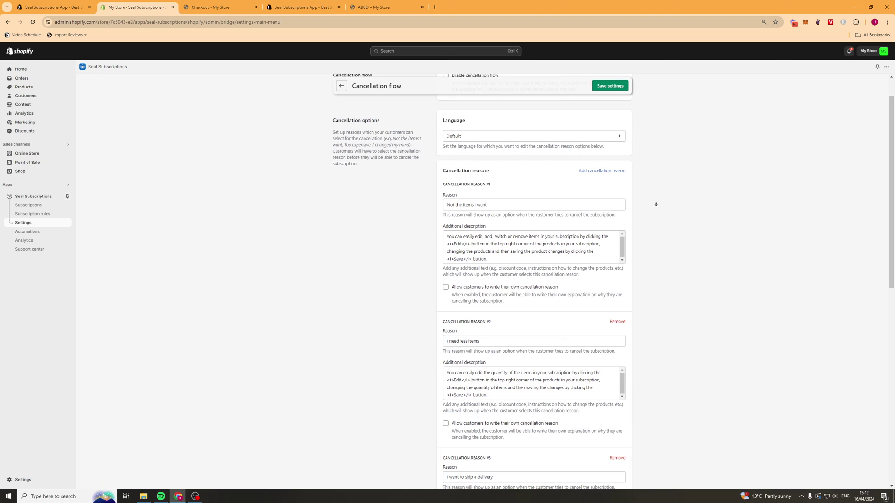
scroll(606, 215, "down", 7)
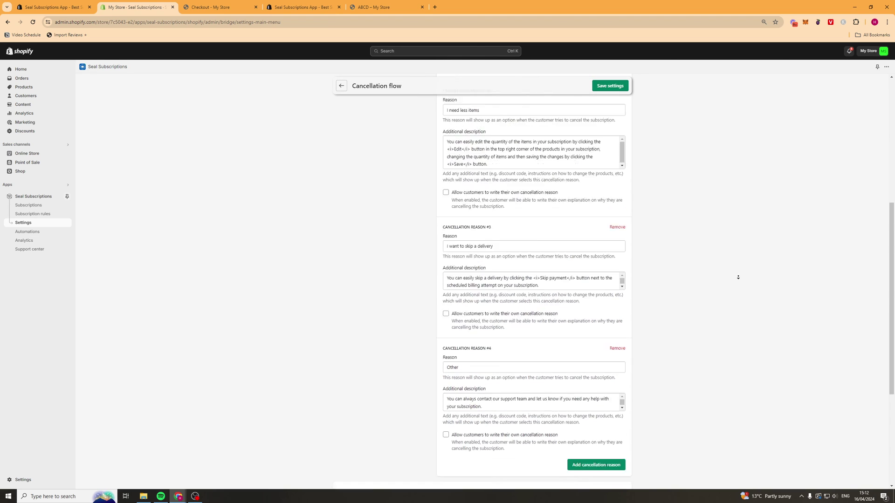
scroll(707, 273, "up", 10)
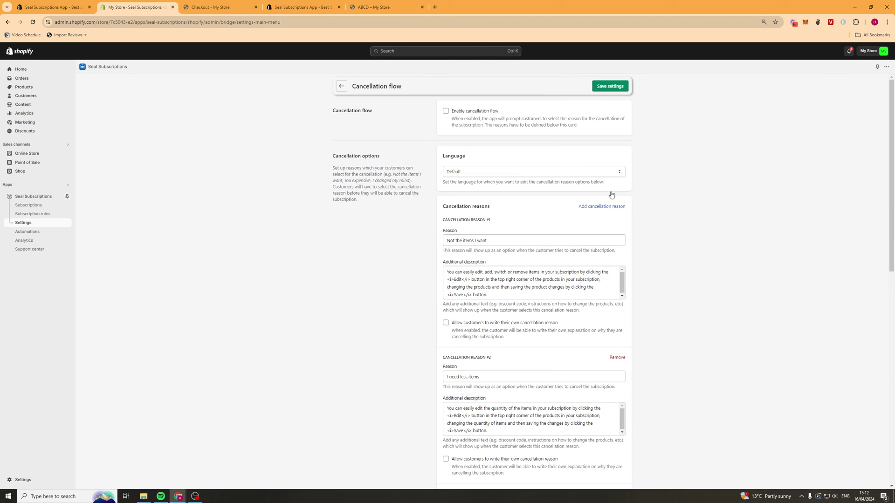
scroll(762, 292, "down", 5)
scroll(669, 118, "up", 6)
Toggle Inventory's skip out-of-stock renewals on and off, then glance at Texts & Translations.
left_click(341, 87)
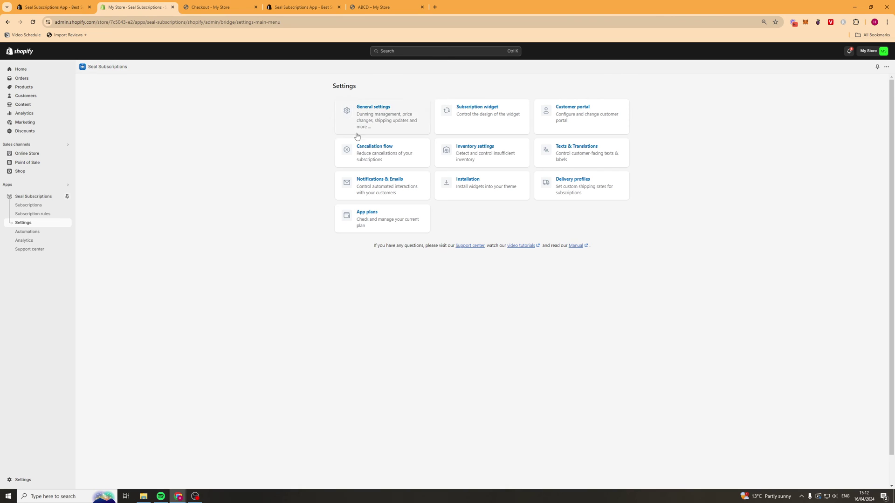
left_click(460, 154)
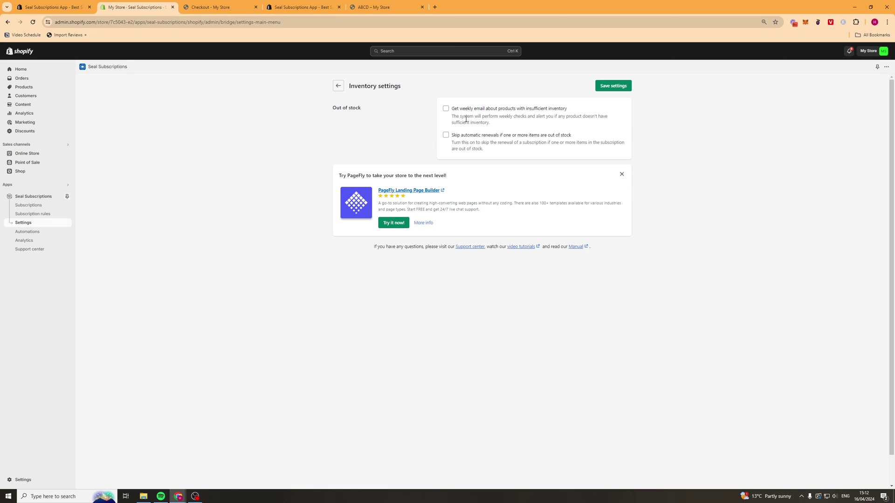
left_click(446, 136)
left_click(446, 135)
left_click(338, 86)
left_click(597, 153)
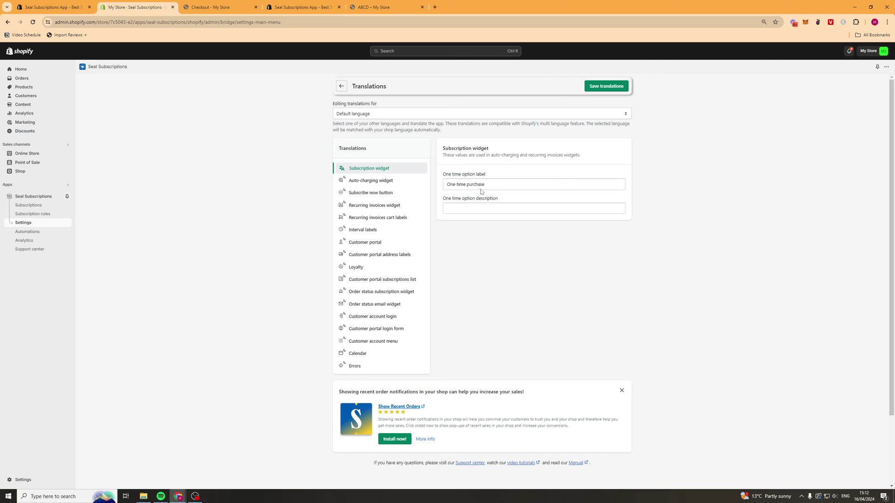
left_click(341, 86)
Scroll through the customer and admin email notifications in Notifications & Emails.
left_click(377, 182)
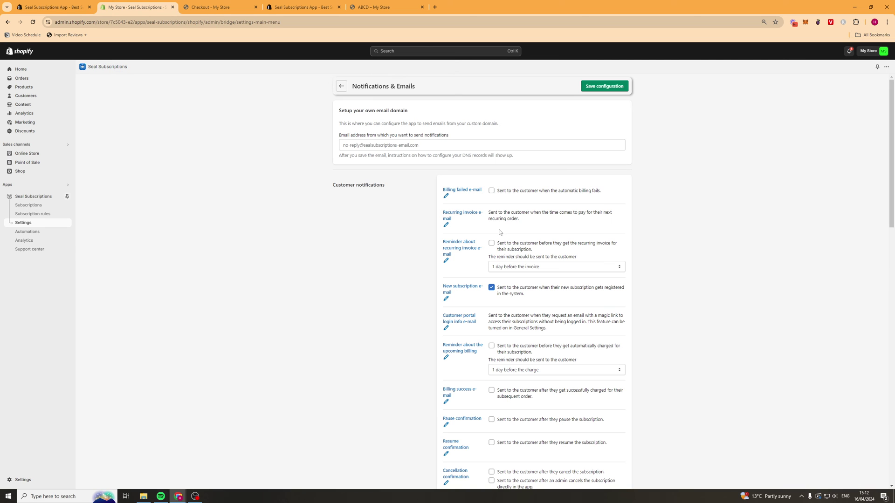
scroll(676, 179, "down", 3)
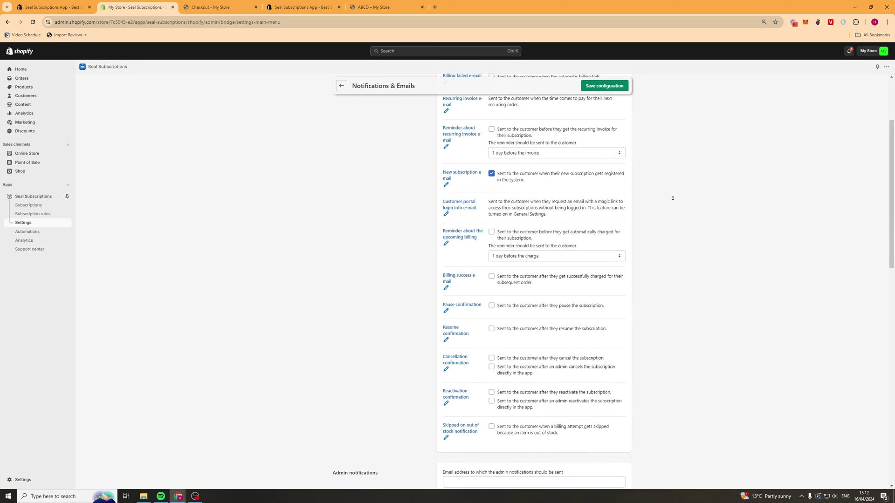
scroll(673, 199, "down", 2)
scroll(397, 196, "up", 5)
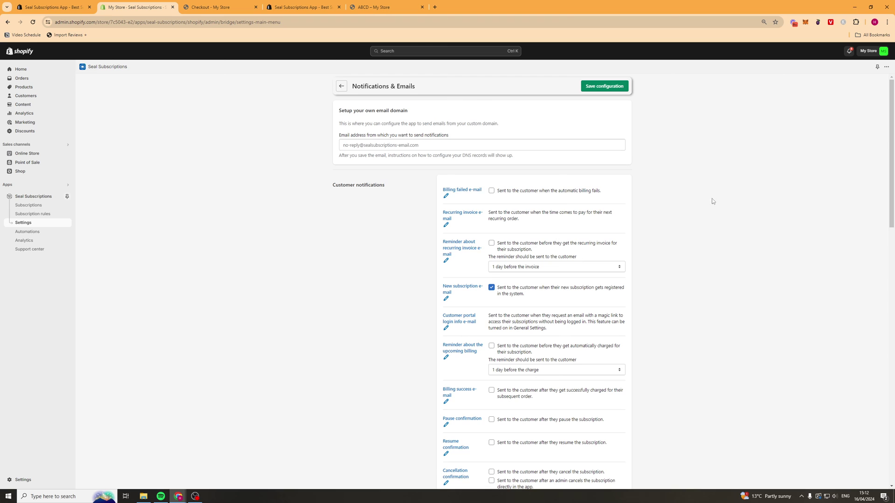
scroll(723, 345, "down", 8)
scroll(722, 368, "up", 8)
scroll(690, 243, "down", 3)
scroll(692, 321, "down", 2)
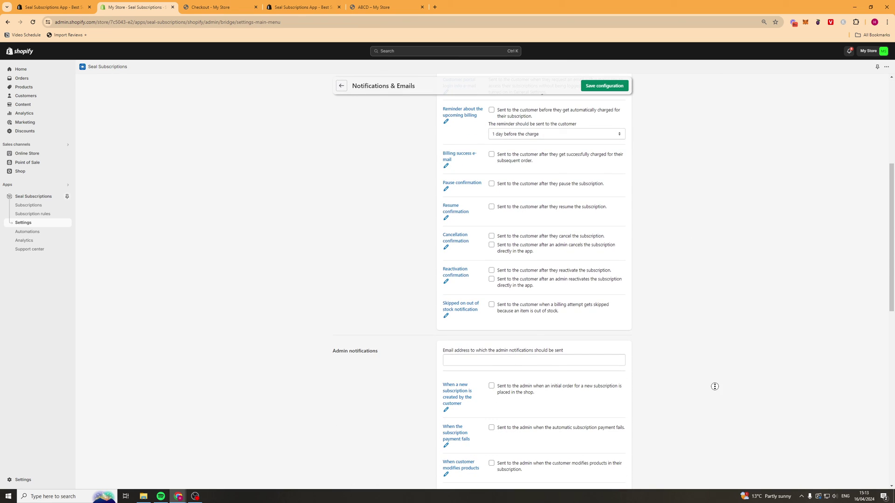
scroll(691, 322, "up", 10)
Look over the Billing failed e-mail template, then return to the Settings overview.
left_click(467, 194)
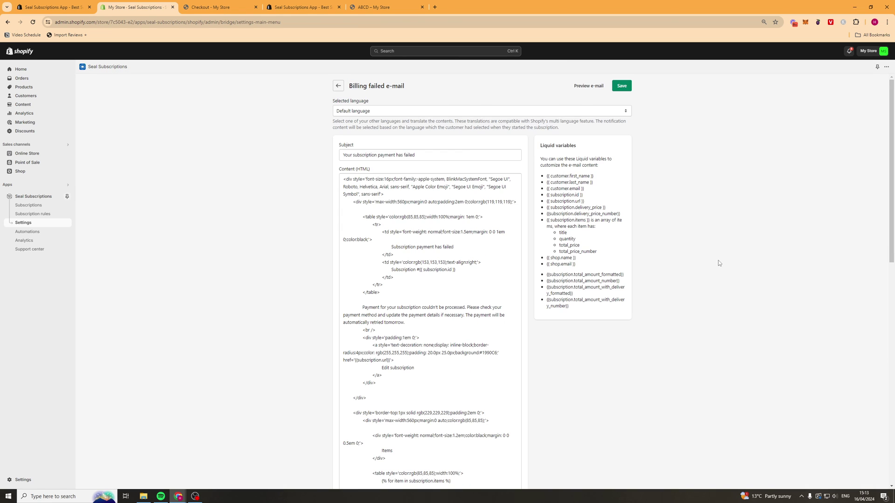
scroll(591, 238, "down", 10)
scroll(589, 350, "up", 15)
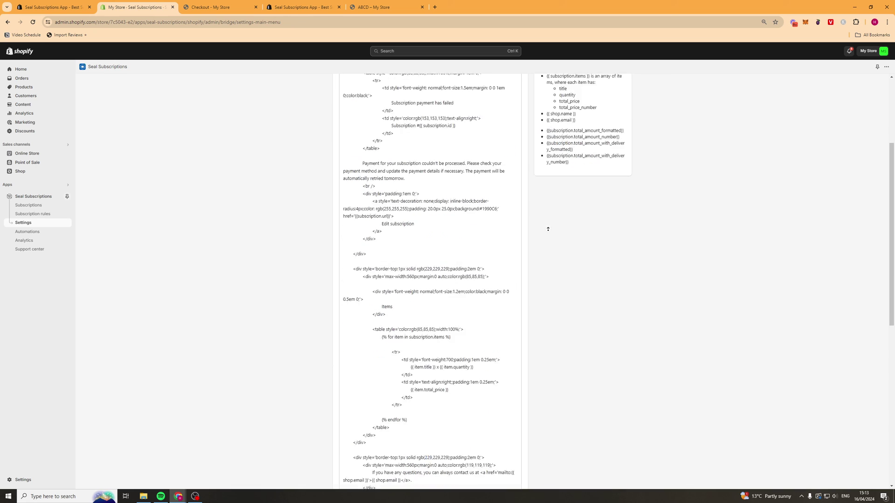
left_click(340, 88)
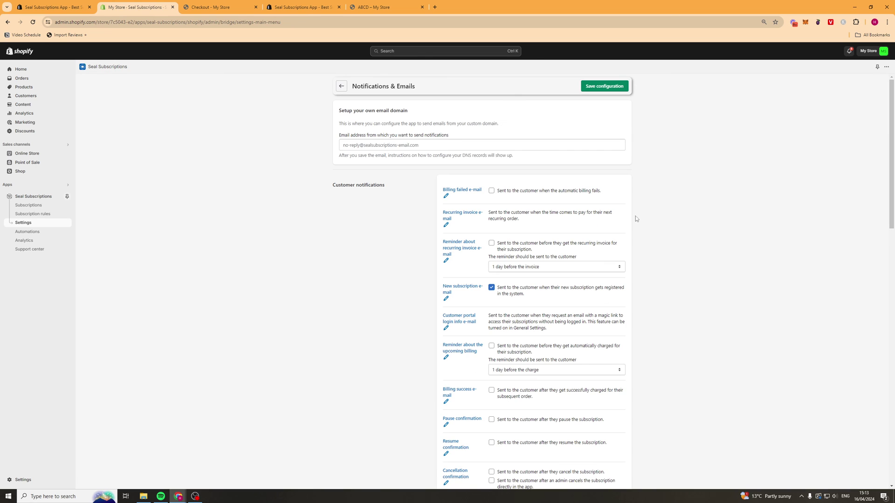
scroll(609, 240, "down", 6)
scroll(458, 333, "down", 12)
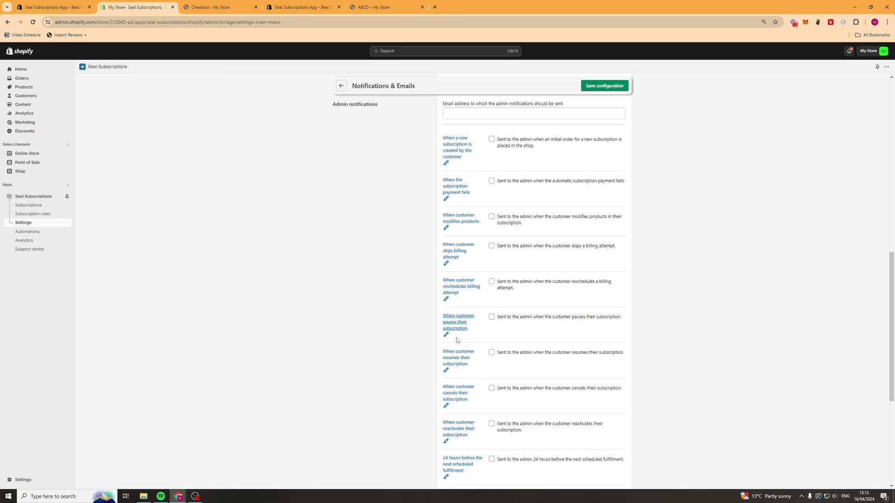
scroll(721, 350, "up", 14)
scroll(693, 203, "up", 5)
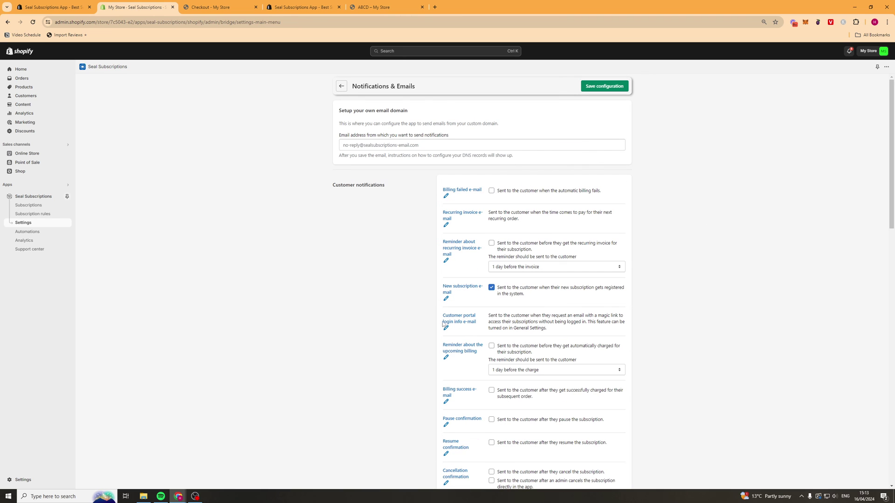
left_click(341, 86)
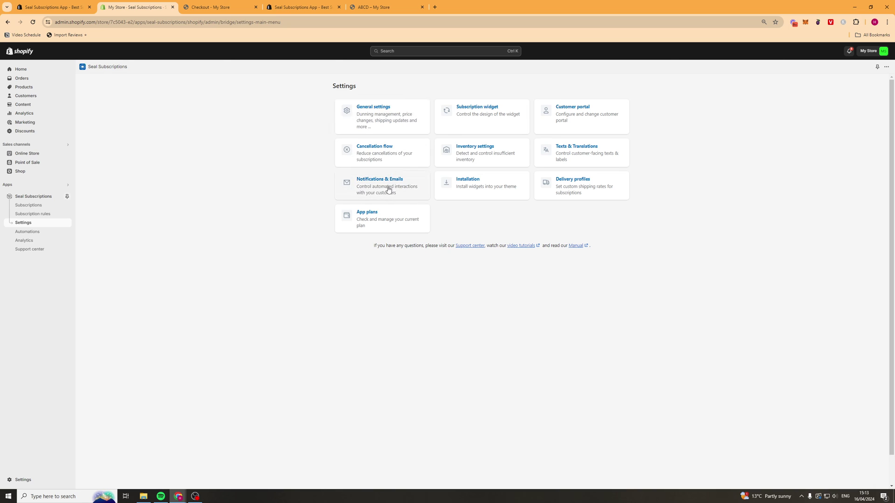
left_click(465, 183)
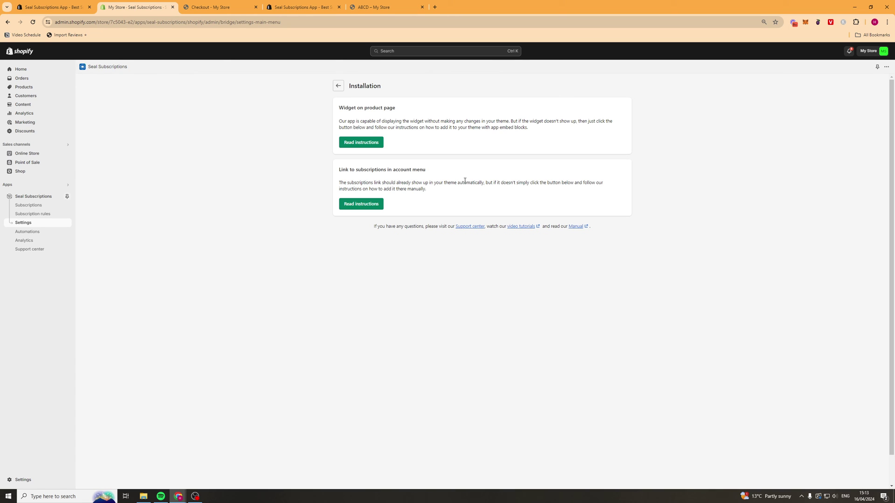
left_click(339, 86)
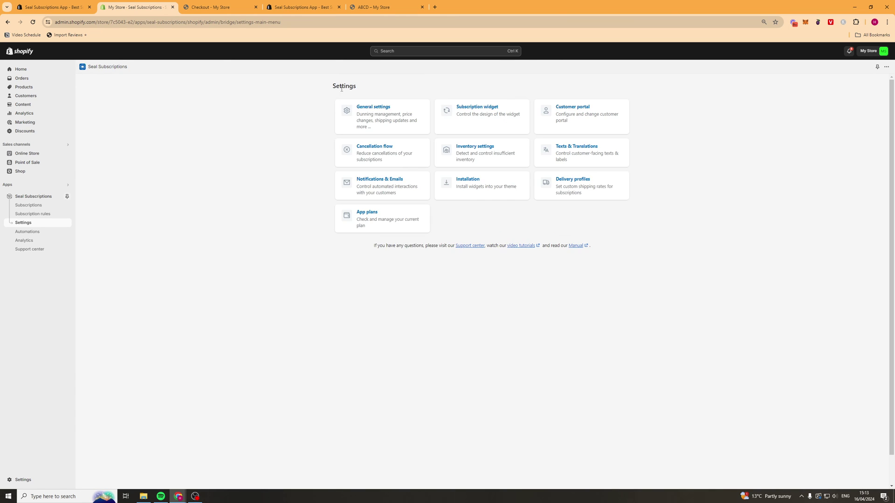
left_click(590, 189)
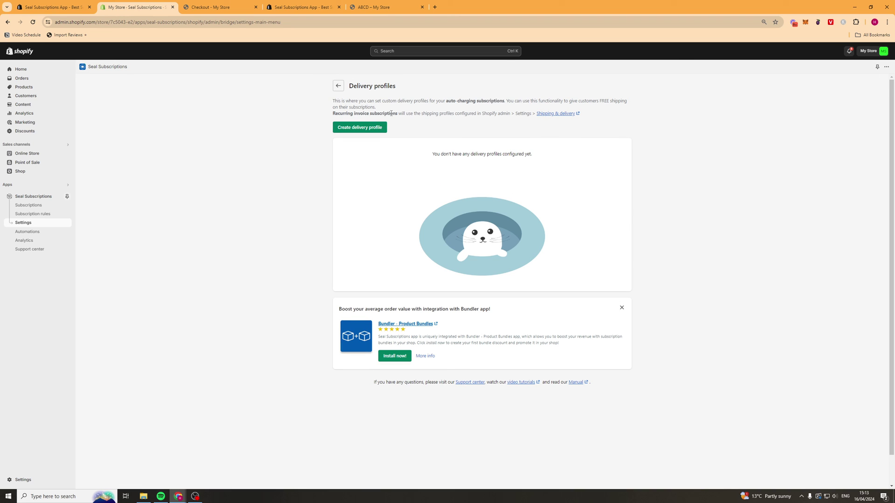
left_click(372, 126)
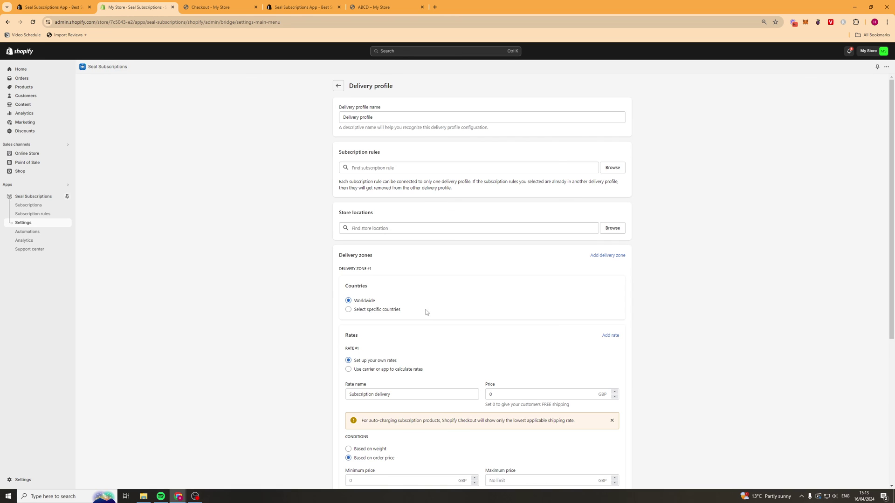
scroll(430, 318, "down", 5)
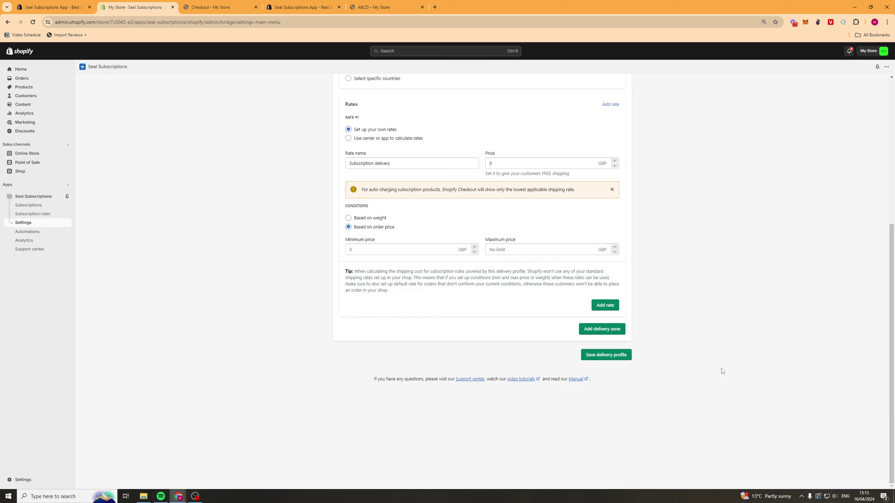
scroll(699, 303, "up", 5)
scroll(306, 244, "down", 2)
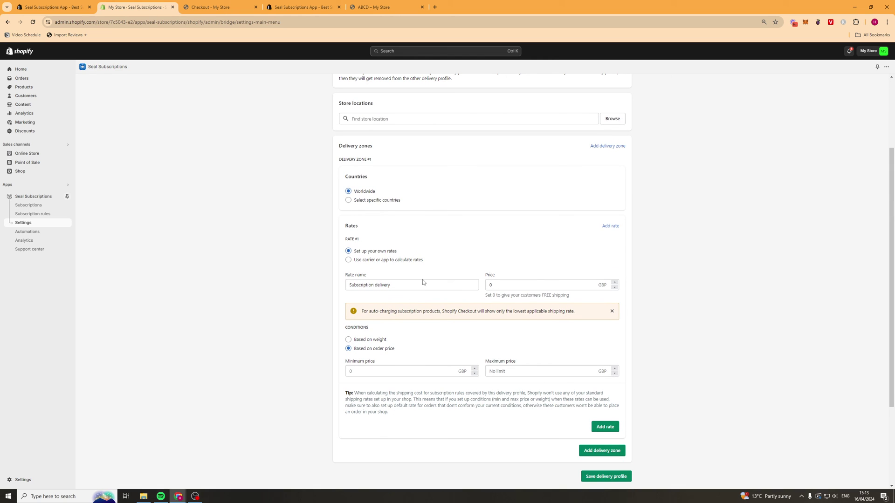
scroll(709, 378, "down", 2)
scroll(724, 264, "up", 5)
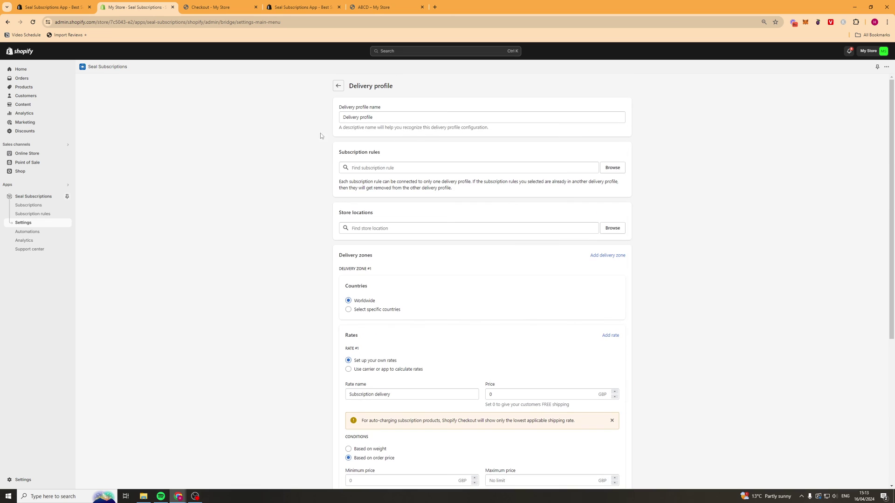
left_click(340, 86)
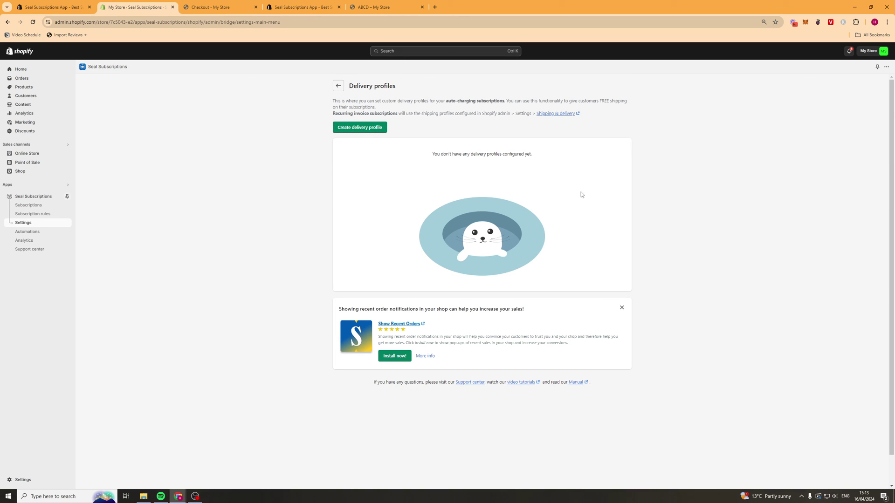
left_click(339, 86)
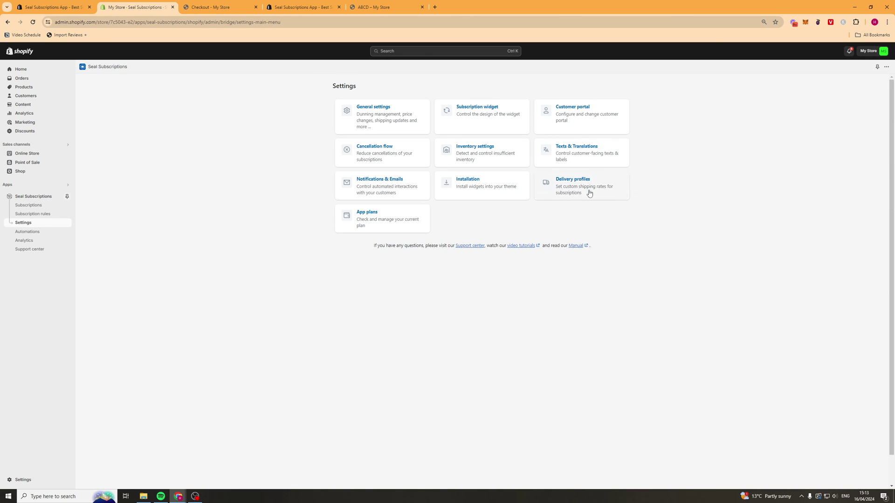